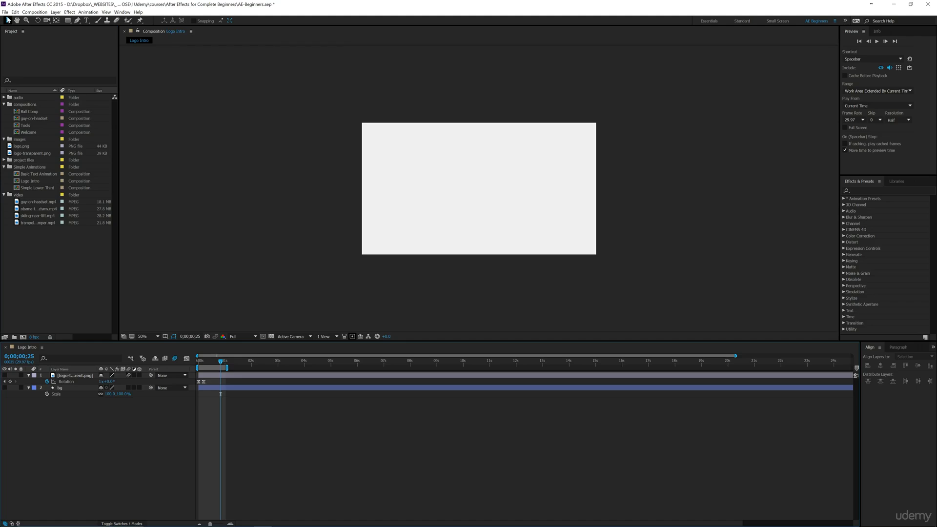
Send the Logo Intro composition to the Adobe Media Encoder queue and switch to Media Encoder.
left_click(5, 11)
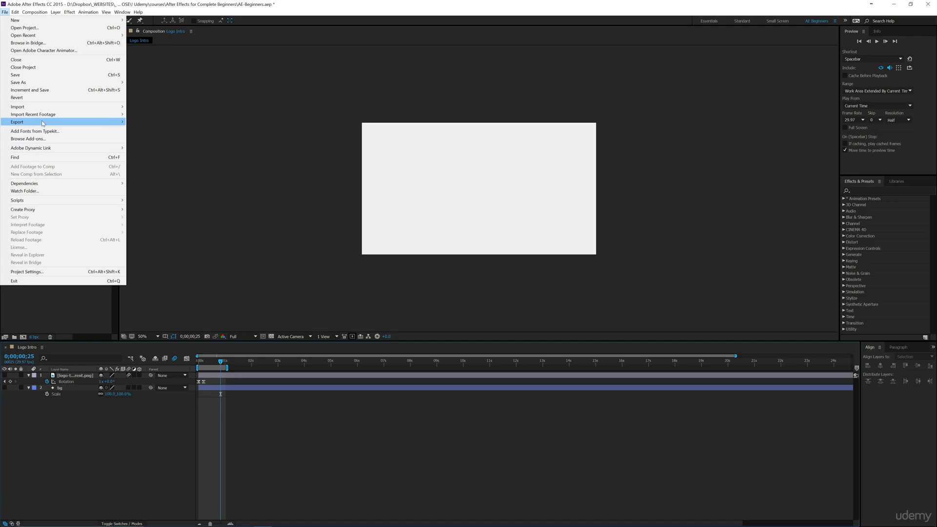
mouse_move(117, 122)
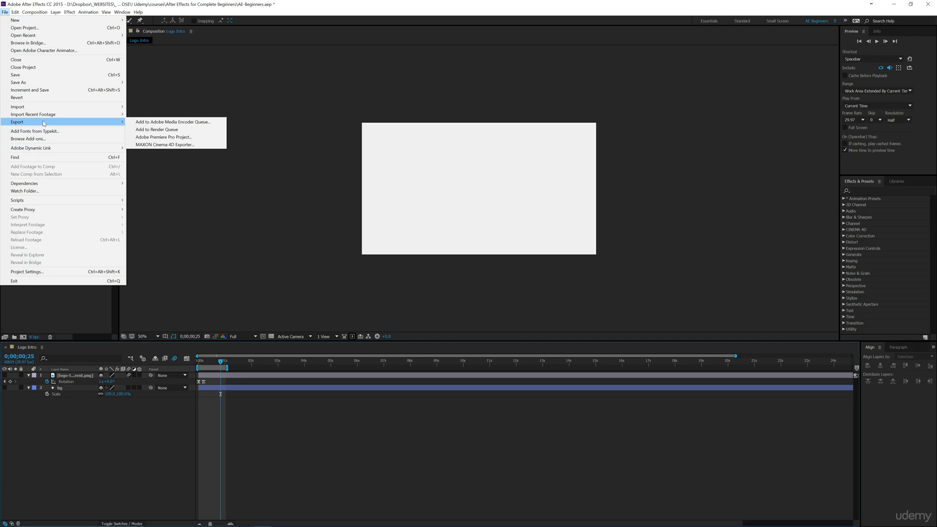
left_click(141, 125)
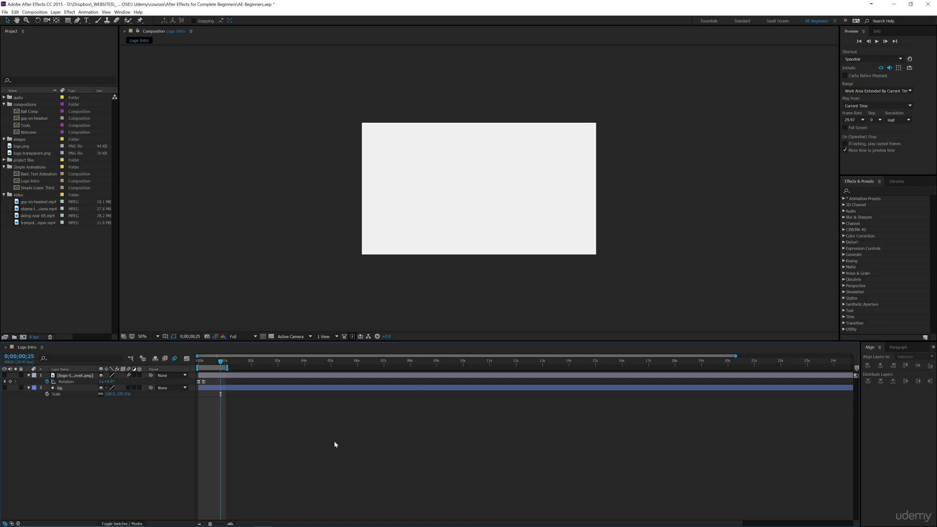
mouse_move(409, 522)
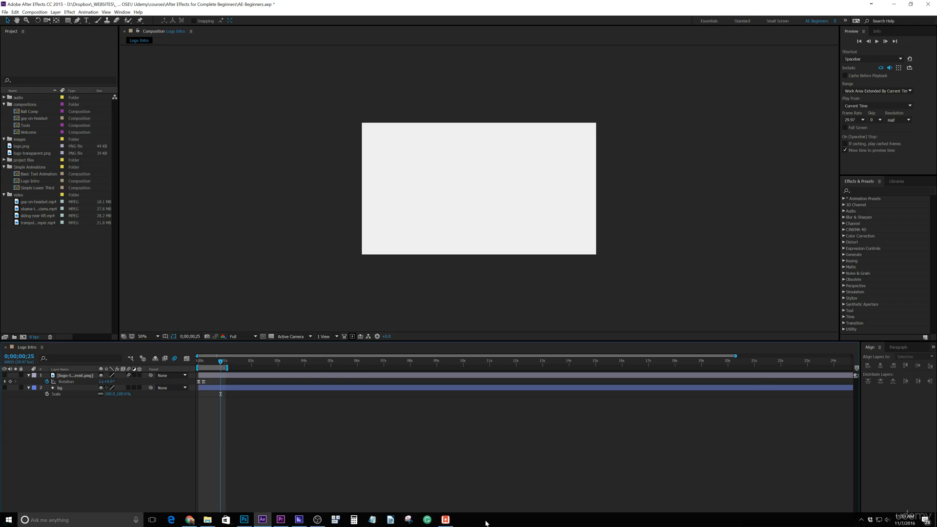
mouse_move(296, 518)
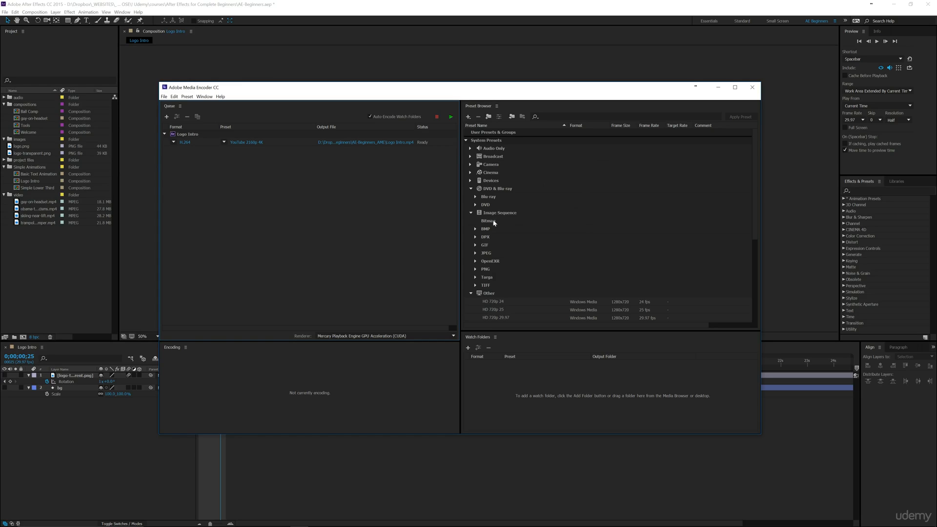
Collapse the system presets and search the Preset Browser for YOUTUBE.
left_click(466, 141)
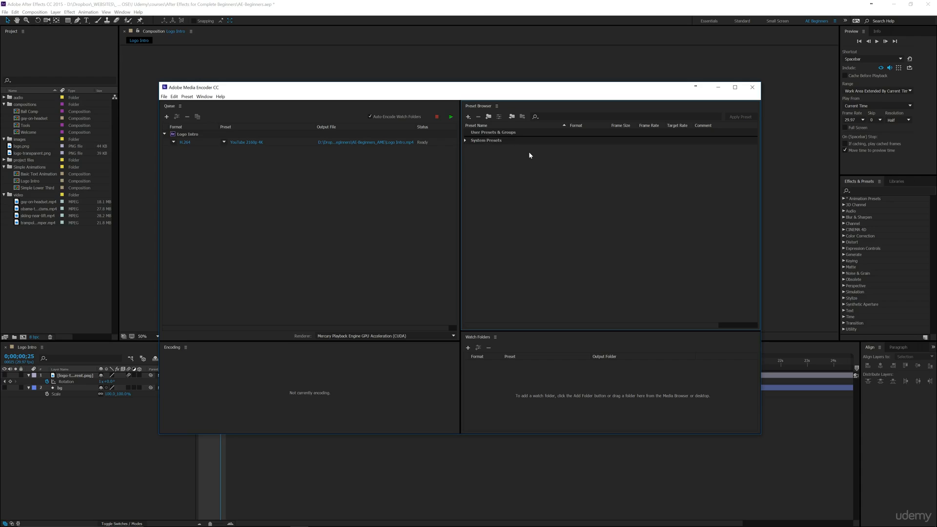
left_click(535, 118)
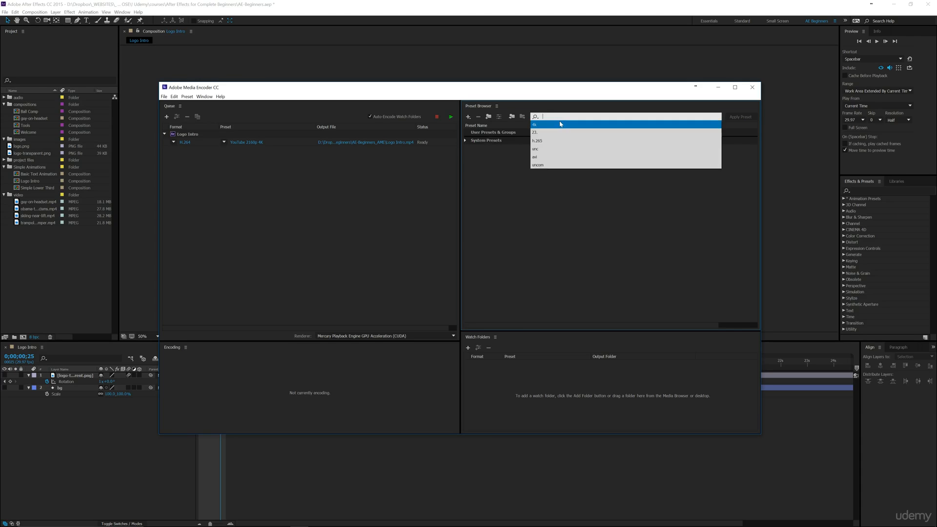
left_click(559, 116)
type("YOUYUN")
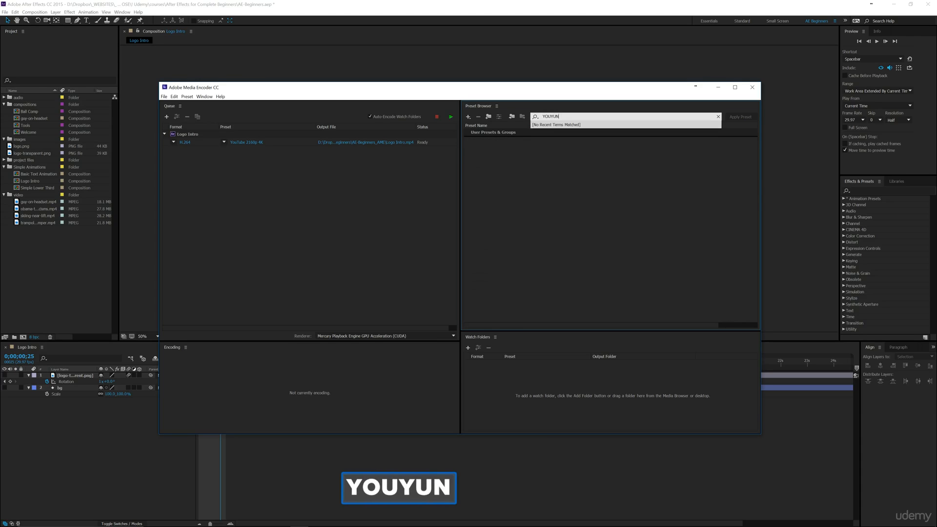
key("BackSpace")
key("BackSpace")
key("BackSpace")
type("TUBE")
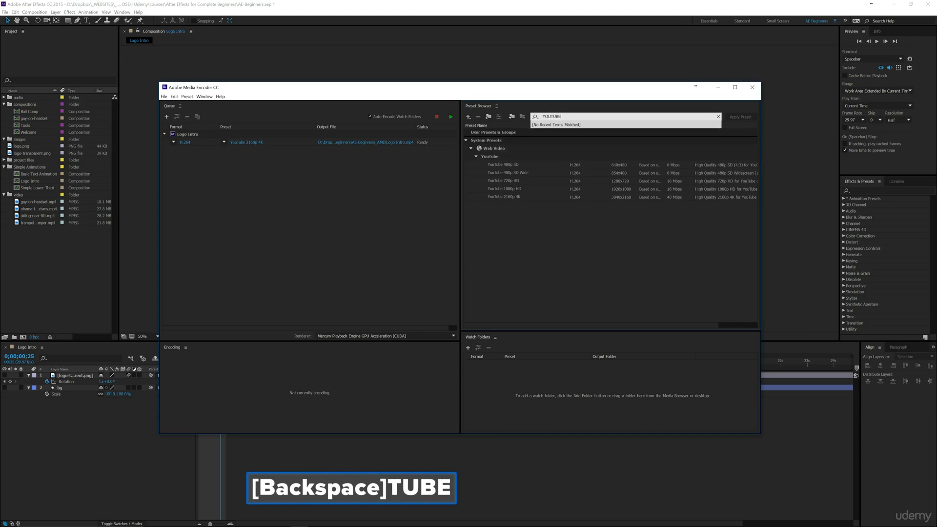
key("Caps_Lock")
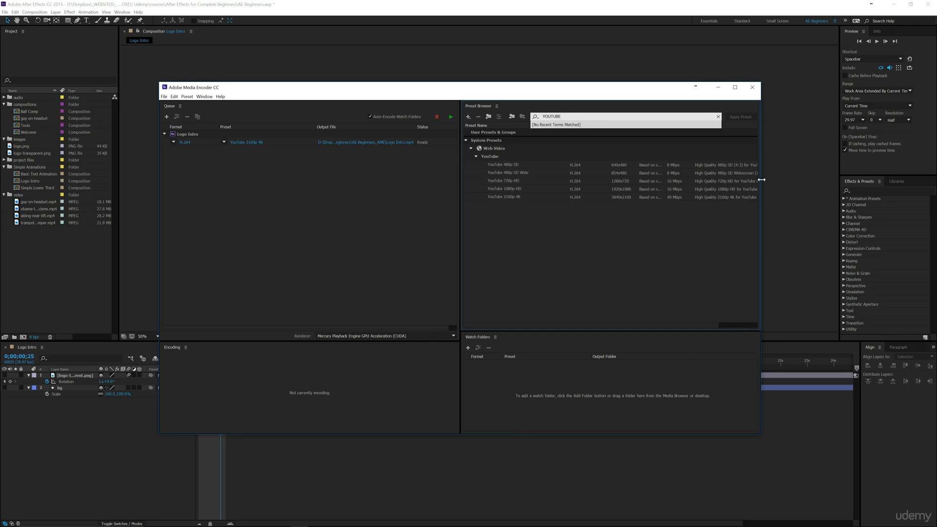
Widen the encoder window and its Preset Browser area to read the YouTube presets' details.
left_click_drag(761, 180, 858, 187)
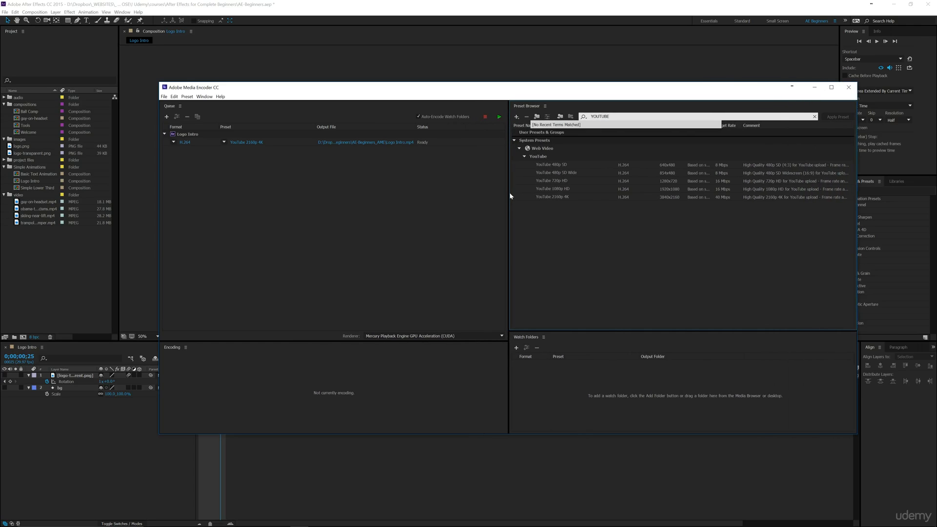
left_click_drag(509, 196, 451, 198)
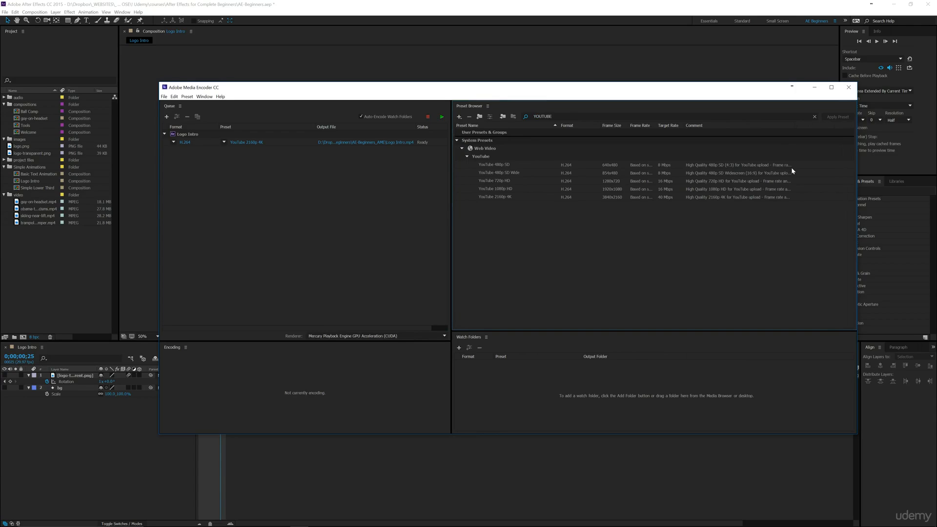
mouse_move(792, 170)
mouse_move(745, 197)
Review the available export formats and the assigned preset's details for the queued Logo Intro item.
left_click(173, 142)
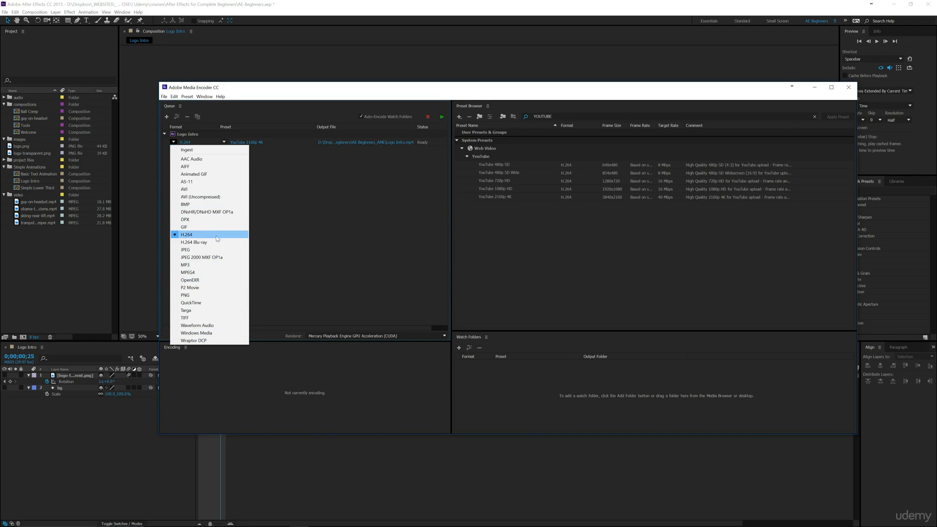
left_click(296, 247)
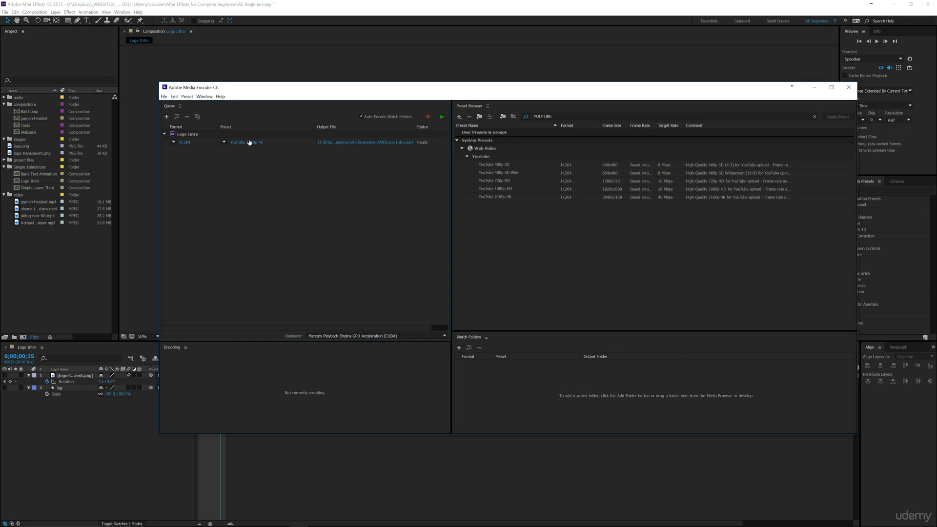
mouse_move(258, 147)
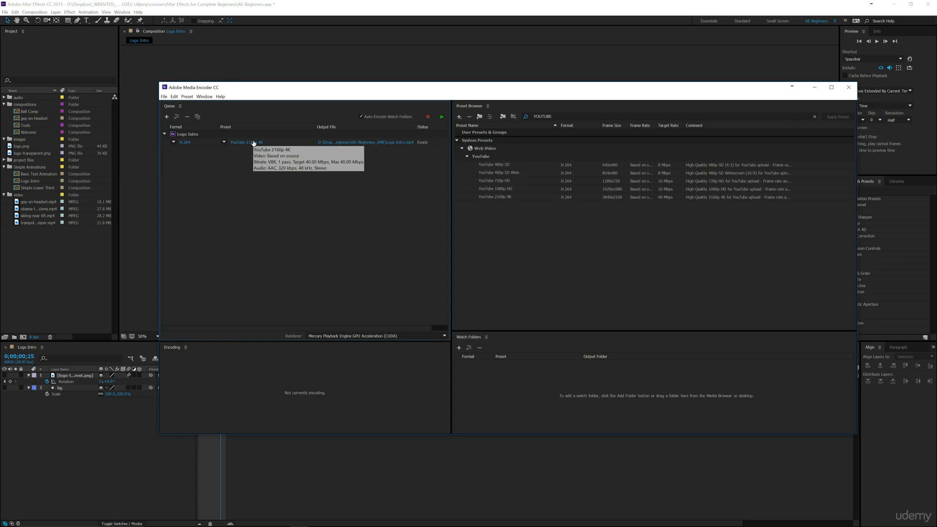
Open the export settings of the queued Logo Intro item and browse the available H.264 presets.
left_click(186, 142)
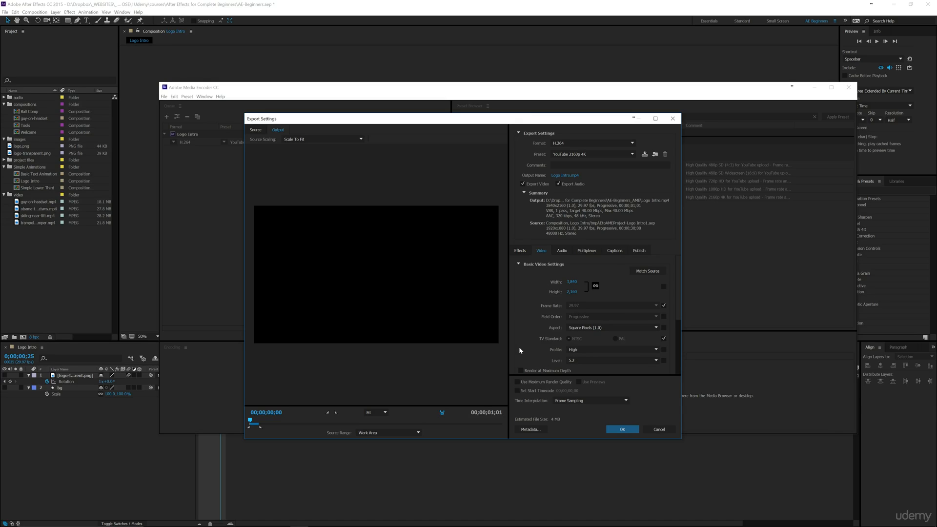
scroll(520, 348, "down", 3)
scroll(520, 347, "up", 3)
left_click(605, 153)
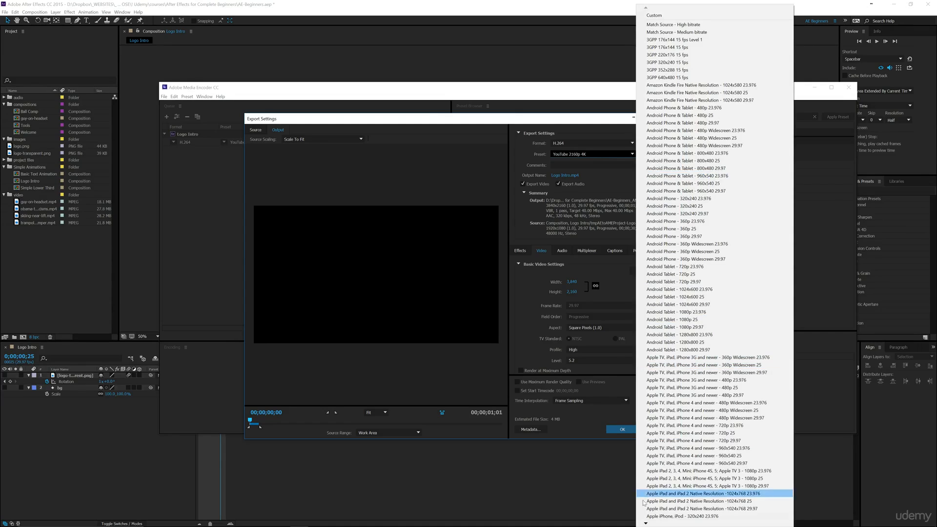
left_click(645, 524)
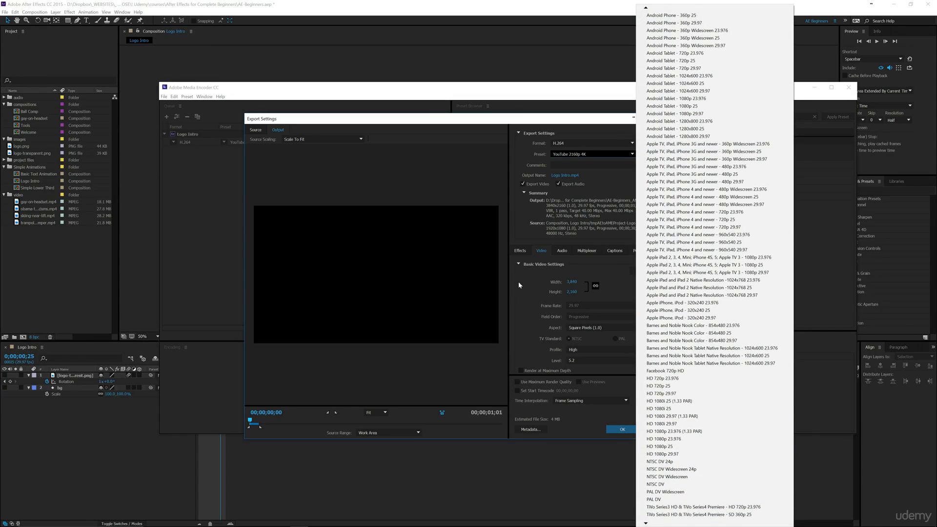
left_click(518, 297)
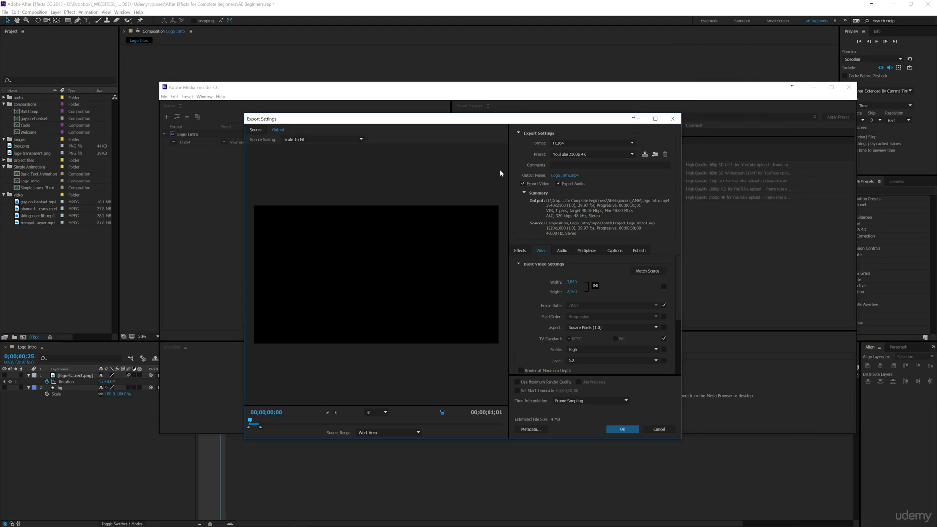
Switch the export format to QuickTime and back to H.264, with the Match Source - High bitrate preset.
left_click(591, 143)
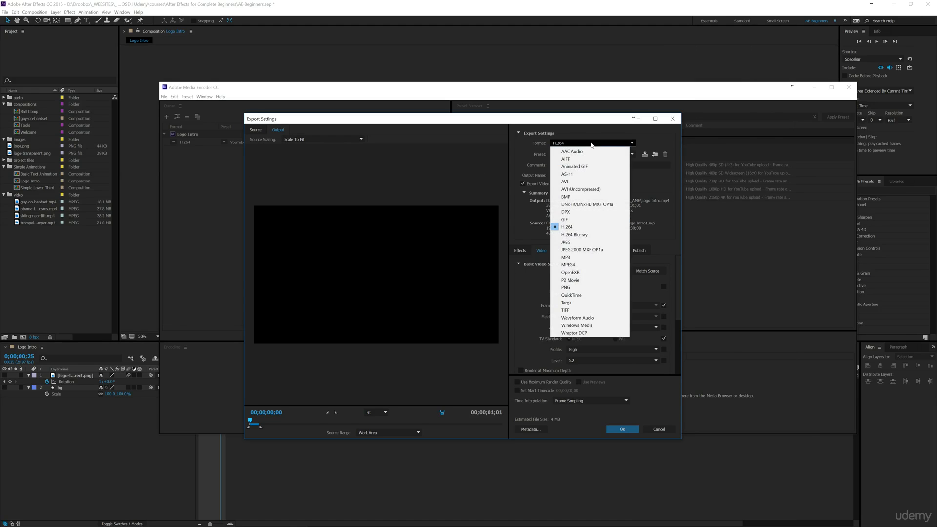
left_click(574, 228)
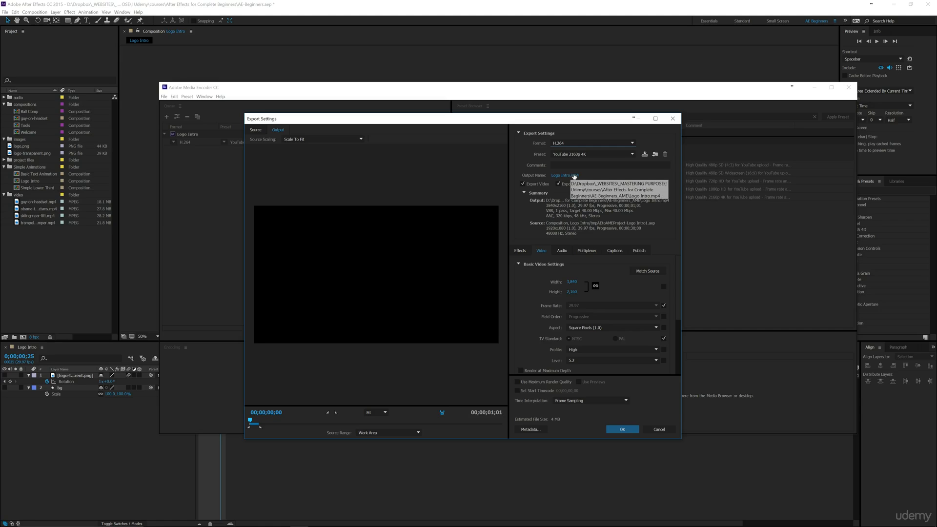
left_click(576, 143)
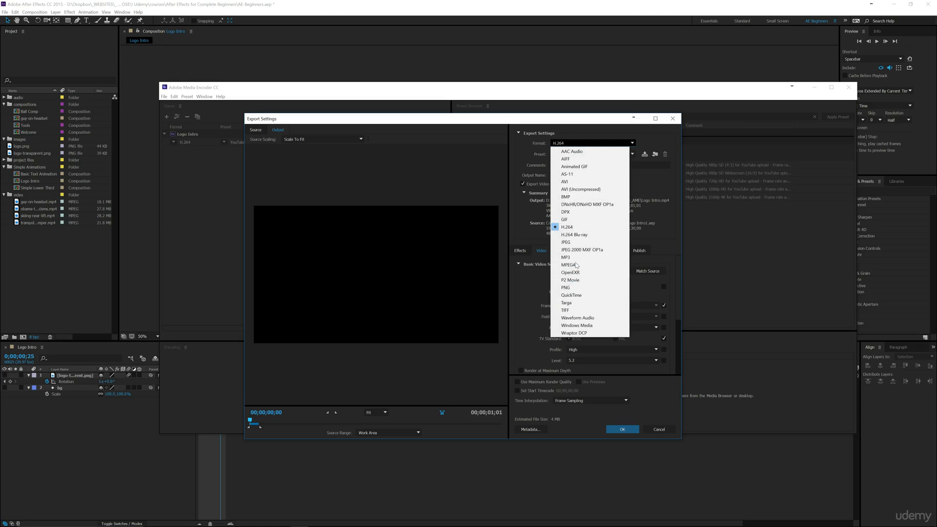
left_click(571, 295)
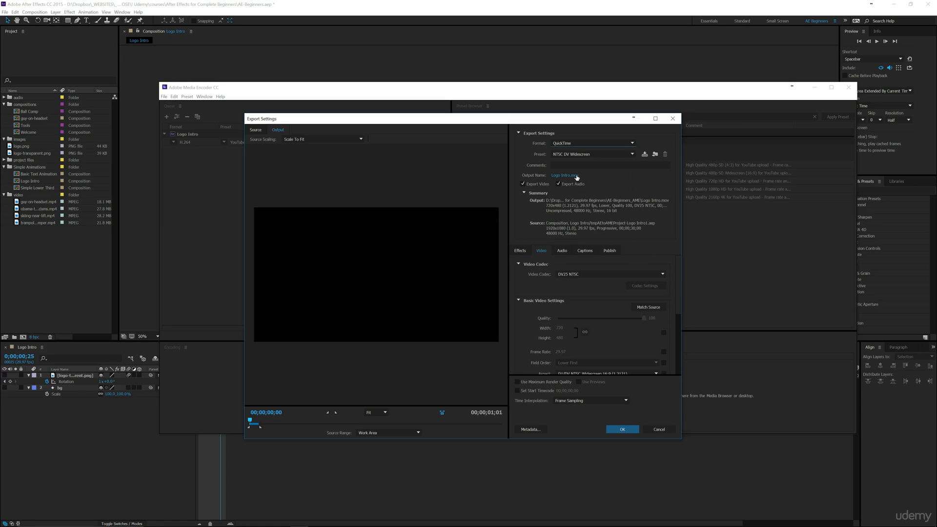
left_click(581, 143)
left_click(567, 227)
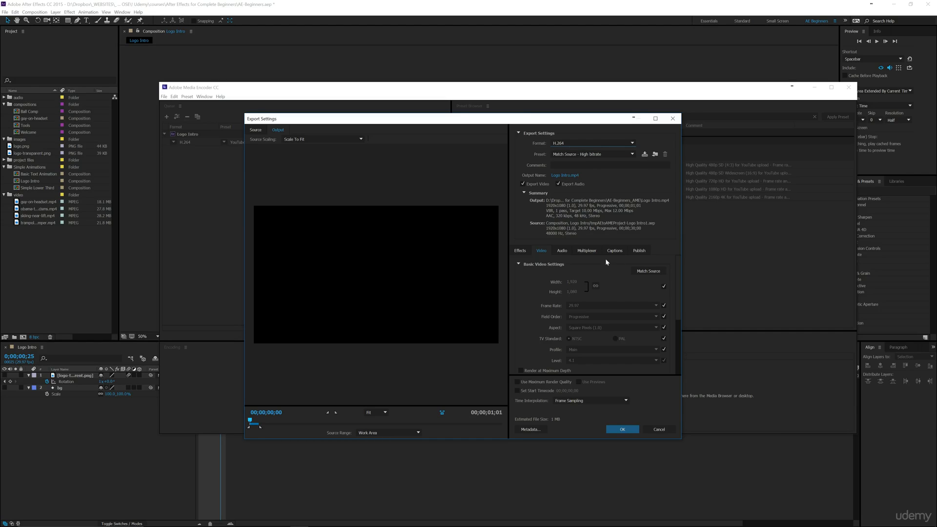
Set the output file to Logo Intro H264.mp4 in the course's video folder.
left_click(566, 175)
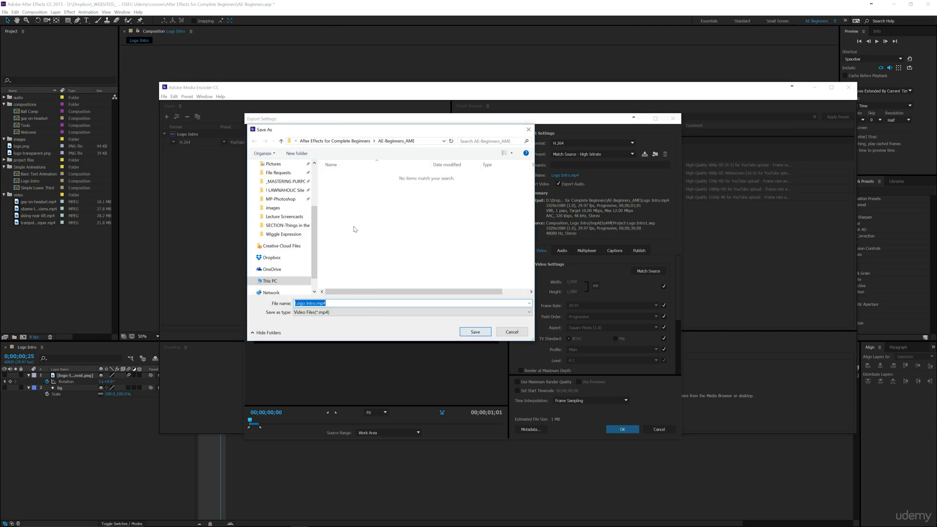
left_click(340, 142)
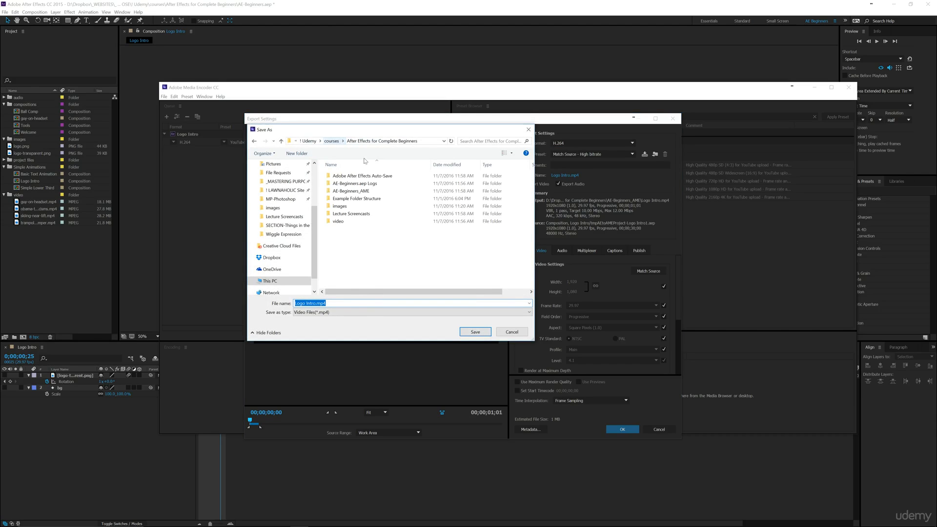
double_click(339, 221)
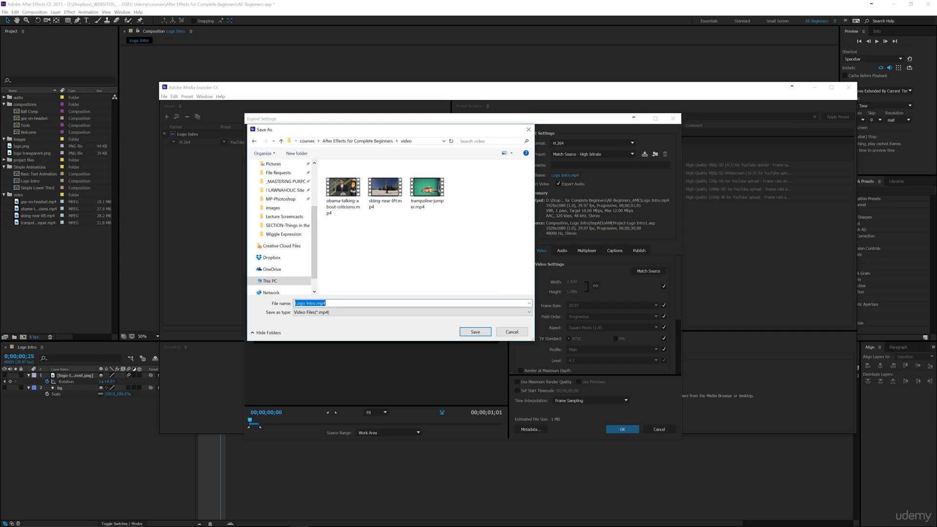
left_click(315, 303)
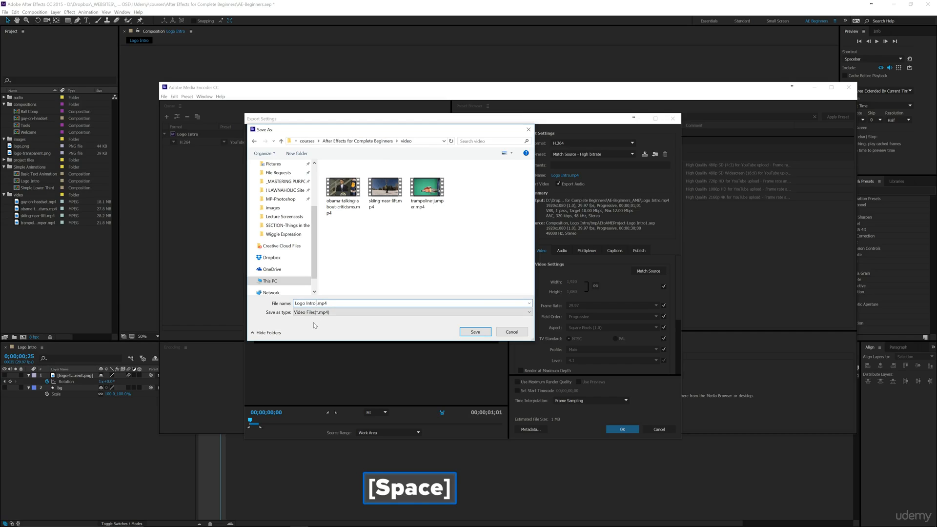
type("H264")
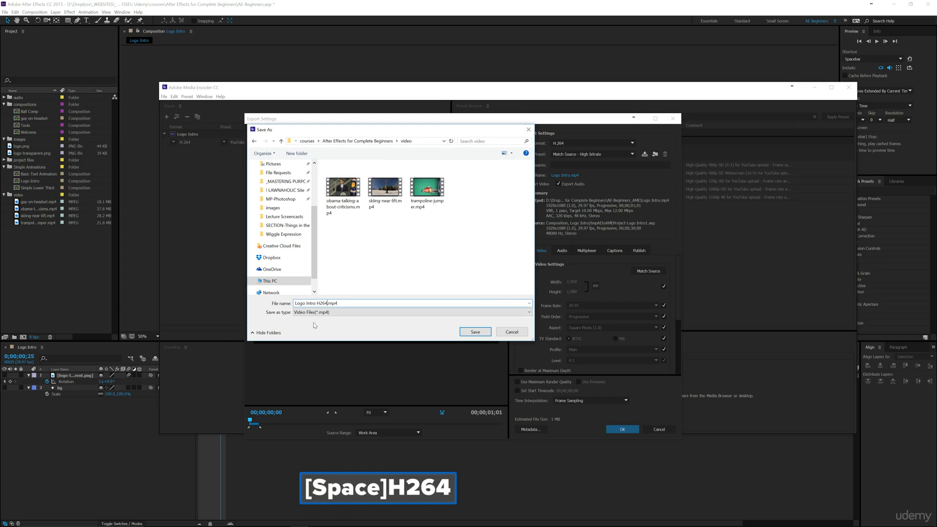
left_click(472, 332)
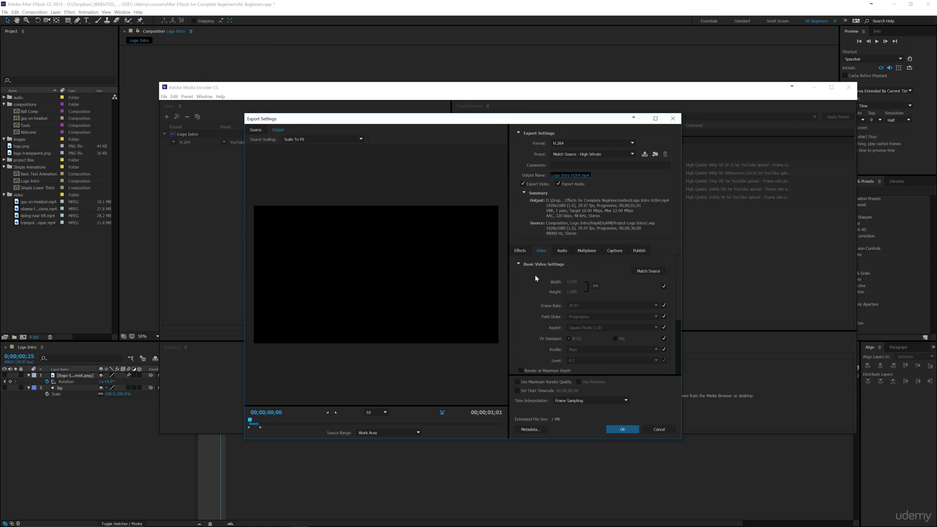
Review the bitrate encoding options in the video settings, keeping VBR, 1 pass.
scroll(580, 329, "down", 3)
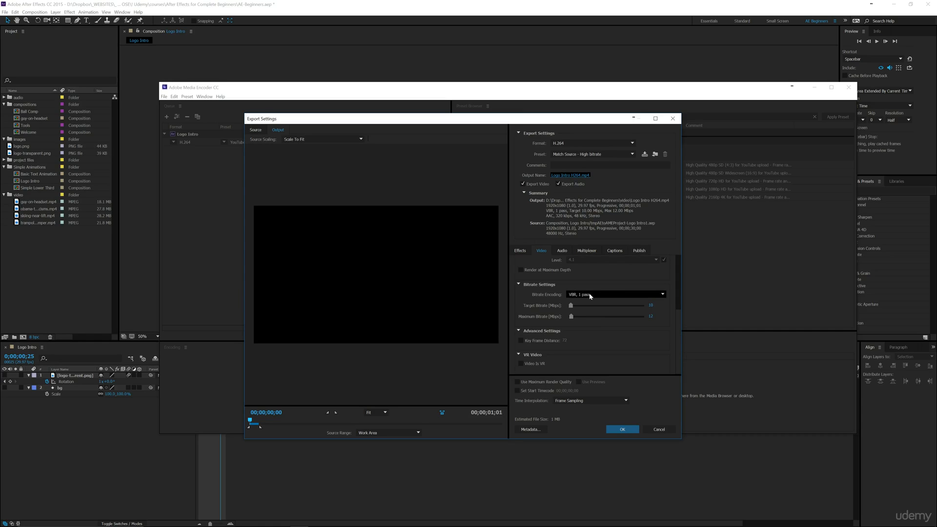
left_click(590, 295)
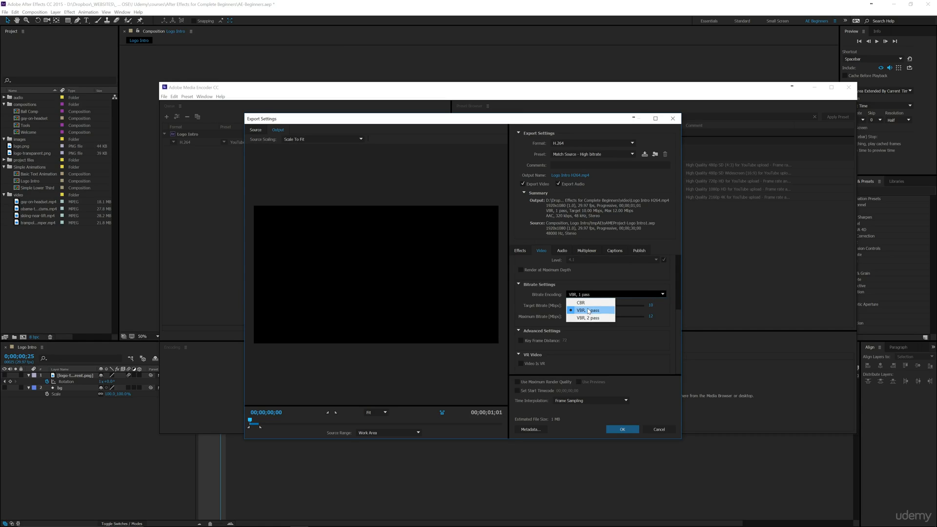
left_click(589, 311)
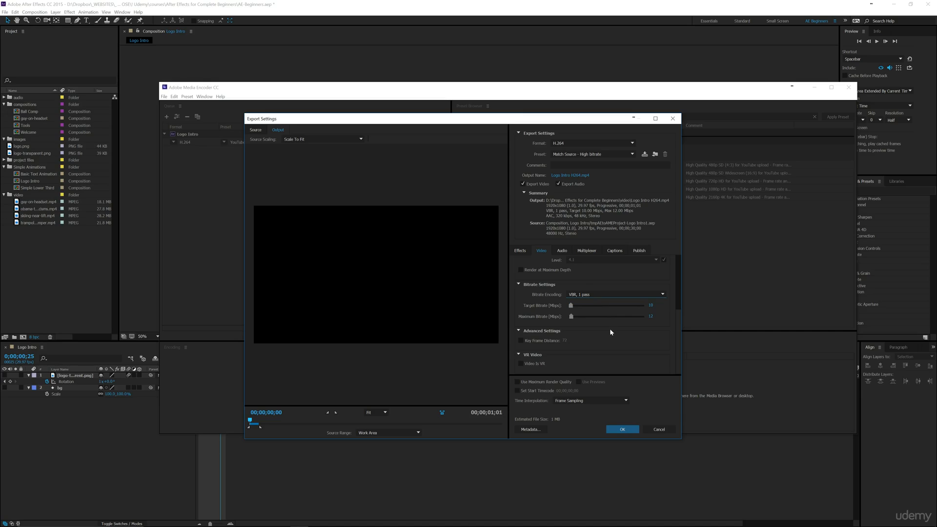
left_click(593, 295)
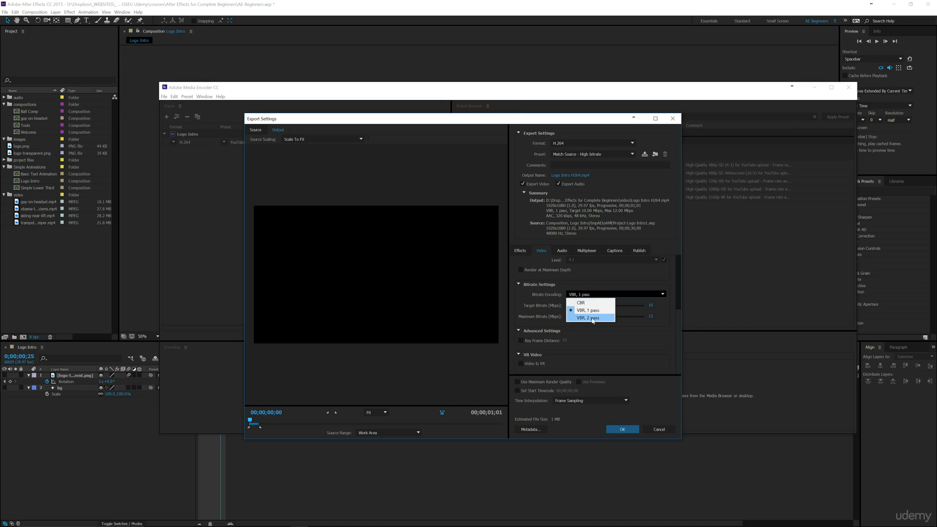
left_click(606, 335)
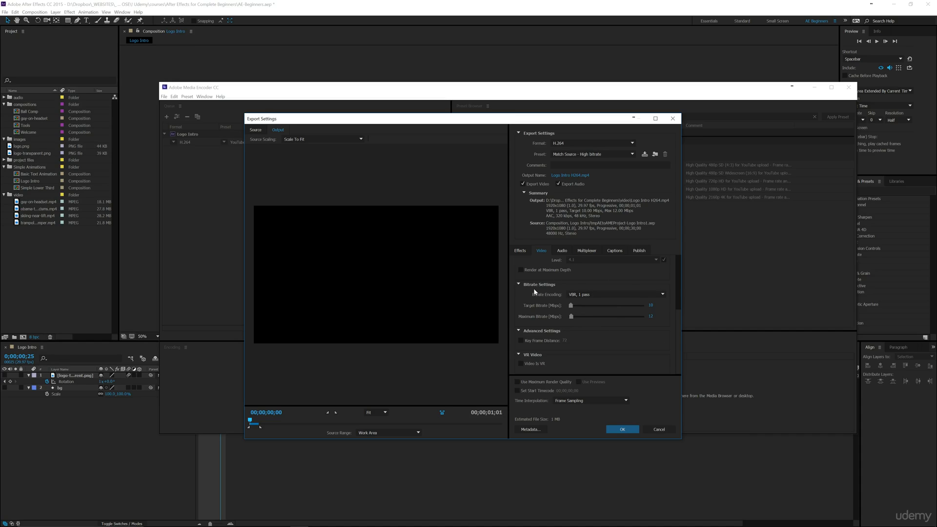
Review the basic video settings, unlock and relock the frame size to the source, and accept the export settings.
left_click(519, 284)
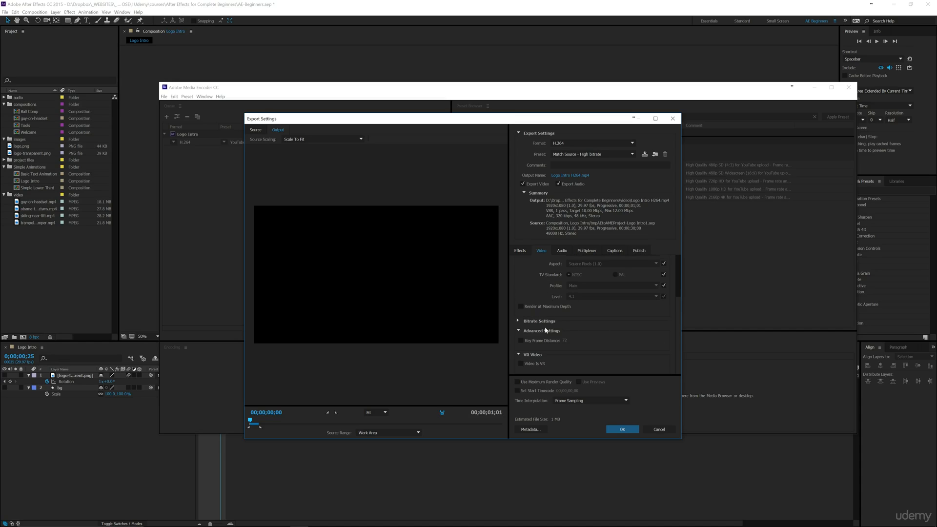
scroll(613, 357, "up", 3)
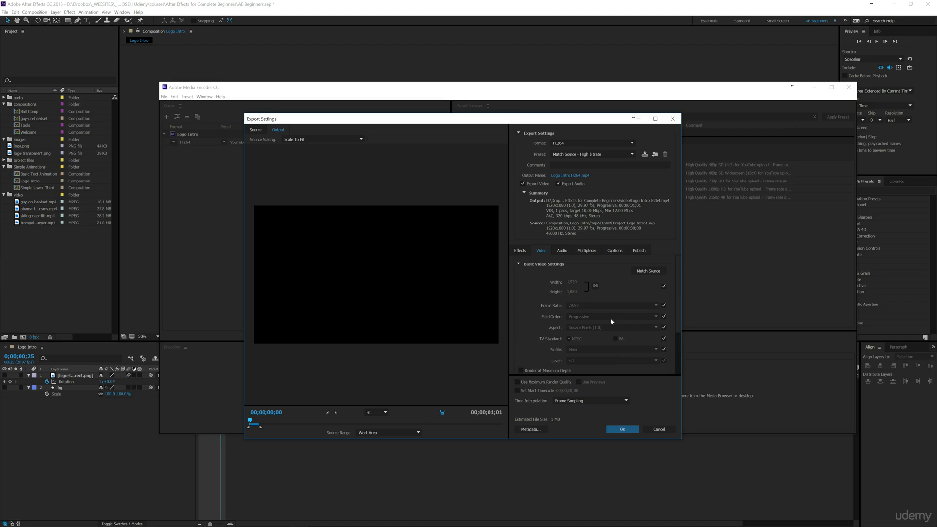
scroll(576, 329, "down", 3)
scroll(555, 303, "up", 3)
left_click(664, 286)
left_click(663, 287)
left_click(611, 429)
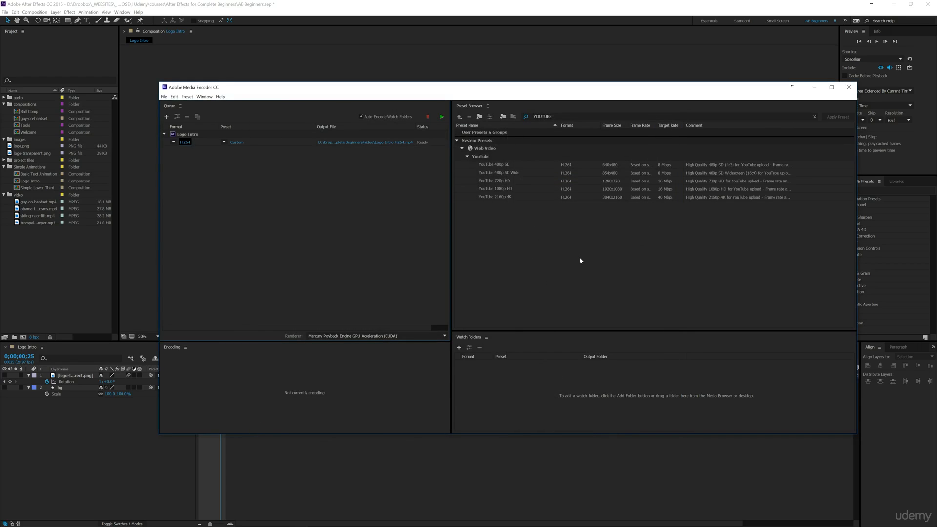
Set the preset of the queued Logo Intro output to Match Source - High bitrate in its export settings.
left_click(236, 142)
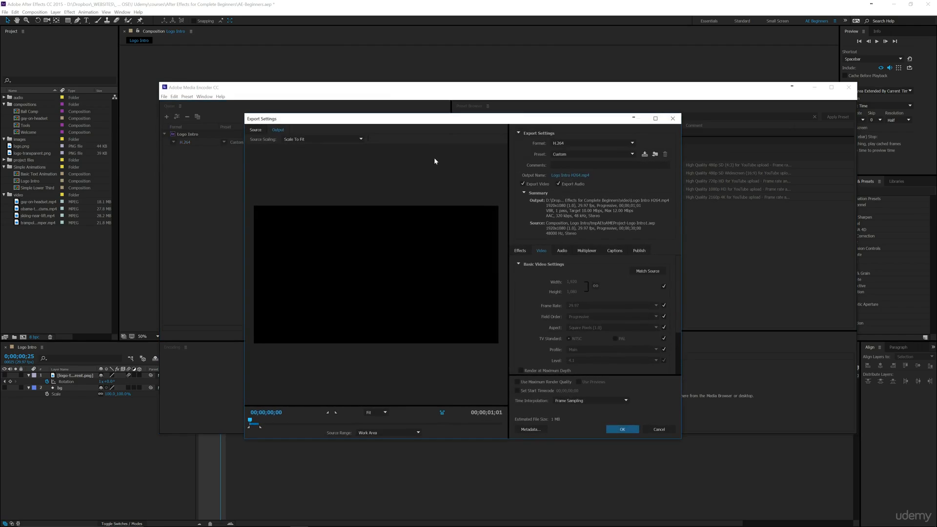
left_click(577, 153)
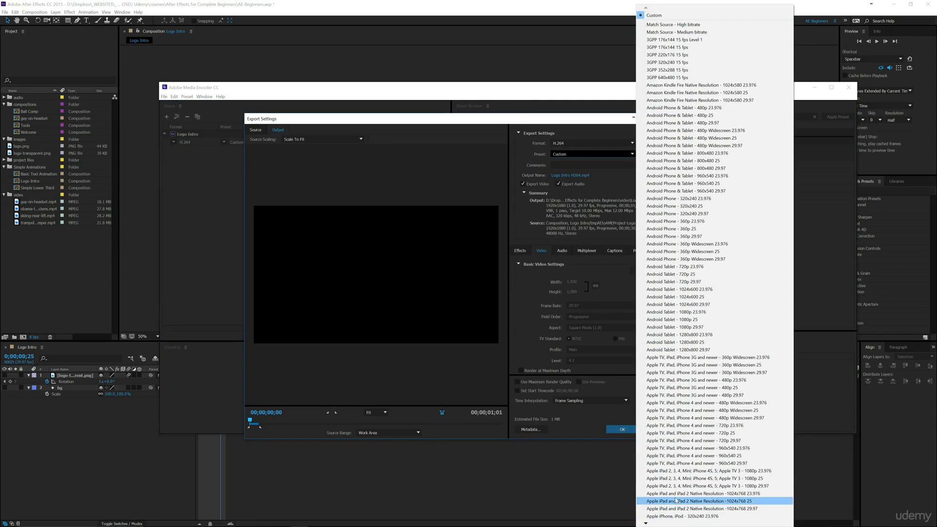
left_click(281, 163)
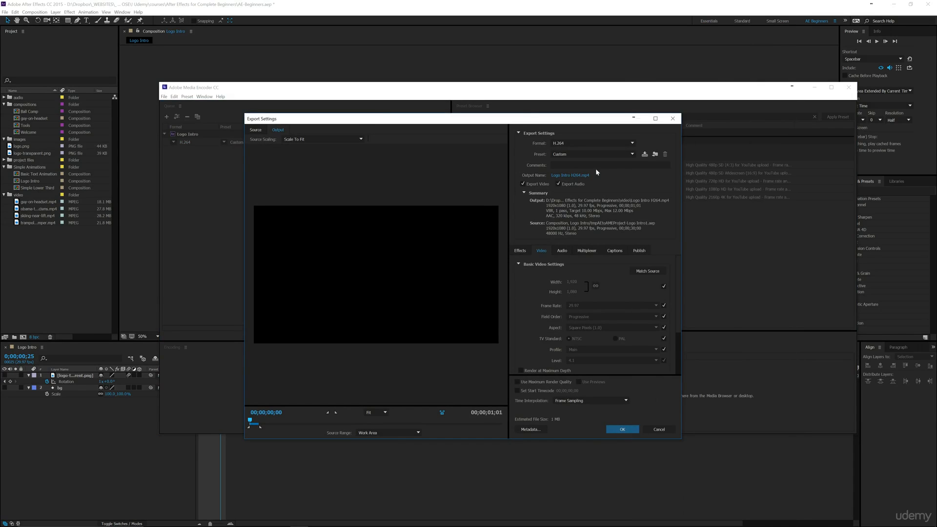
left_click(619, 155)
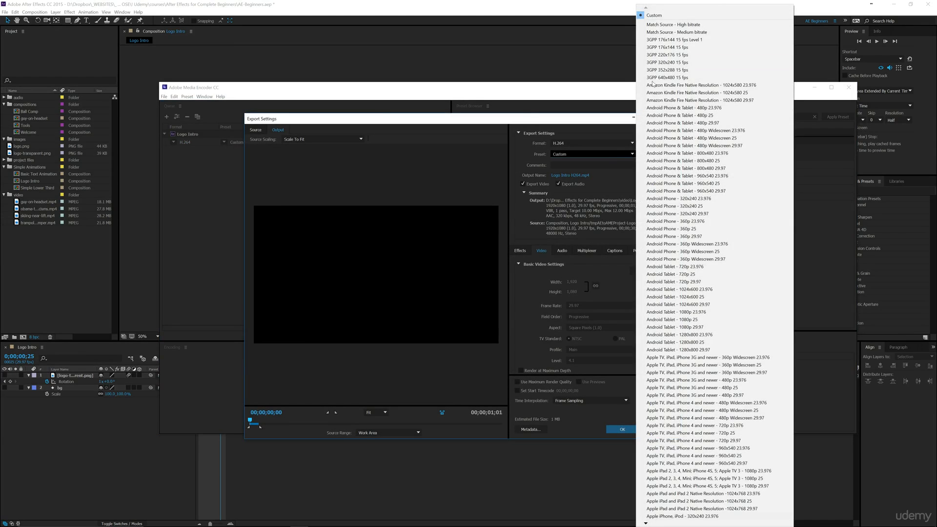
left_click(679, 25)
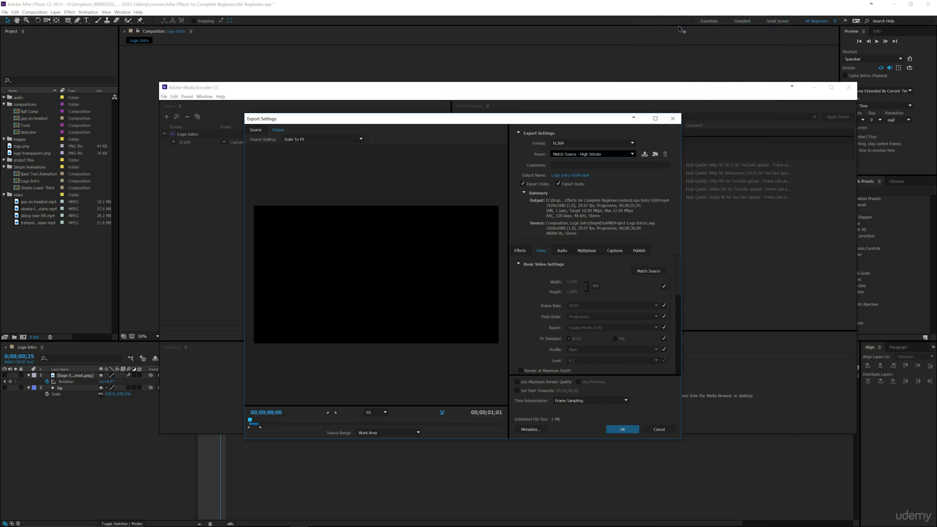
left_click(623, 429)
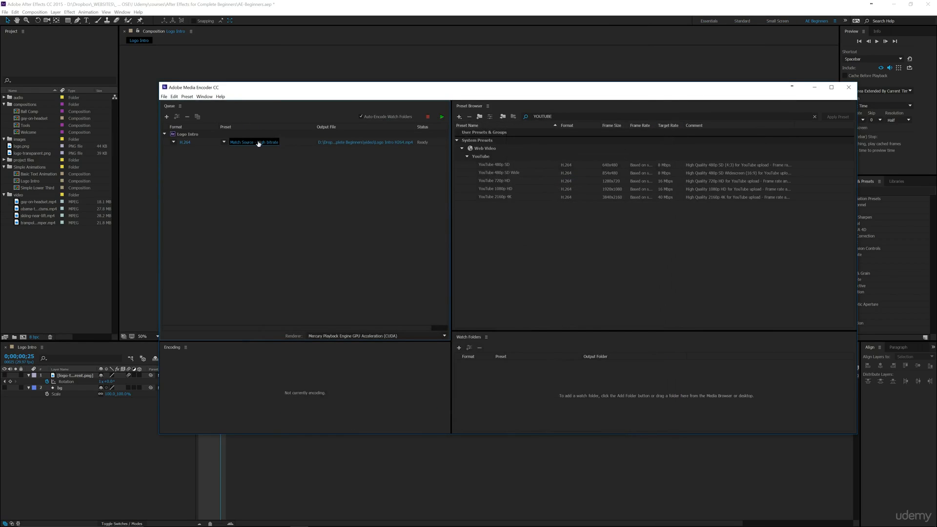
Apply the YouTube 480p SD preset from the preset browser to the Logo Intro output, and restore Match Source - High bitrate.
left_click(415, 189)
mouse_move(500, 168)
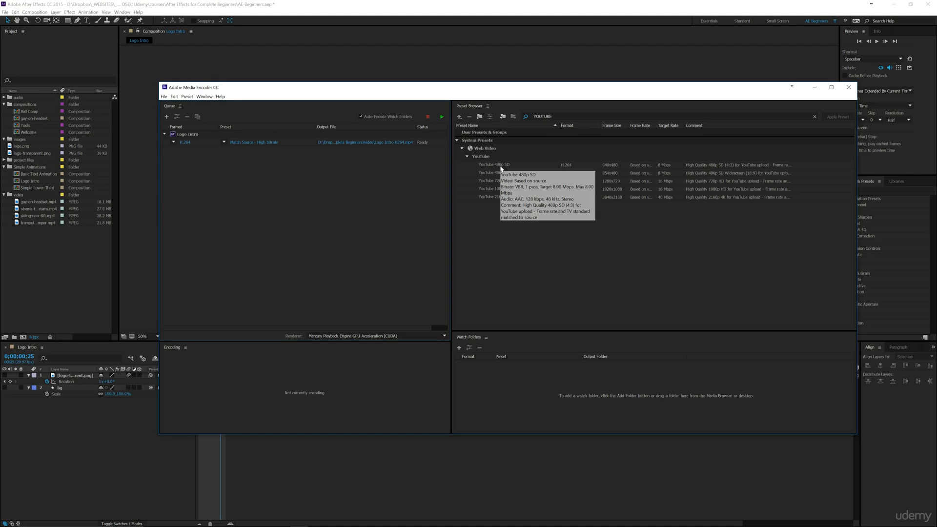
left_click_drag(501, 168, 252, 142)
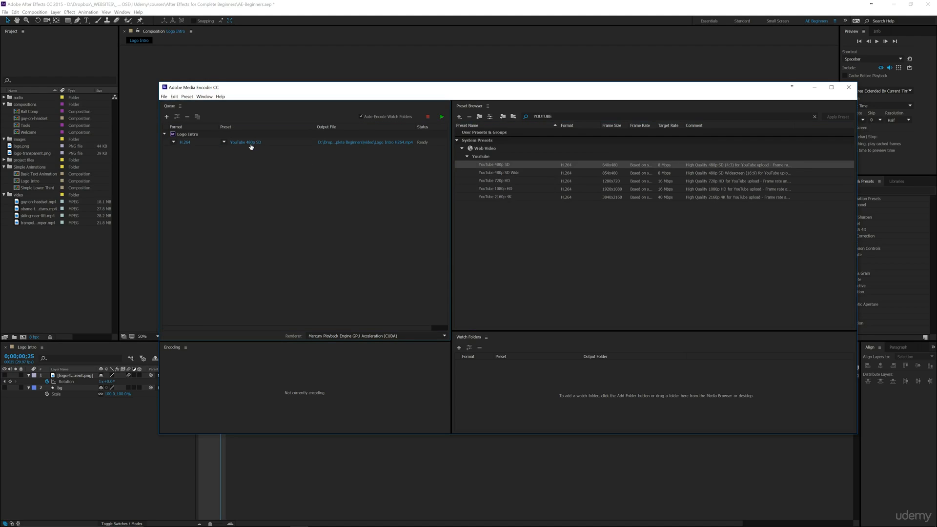
left_click(250, 144)
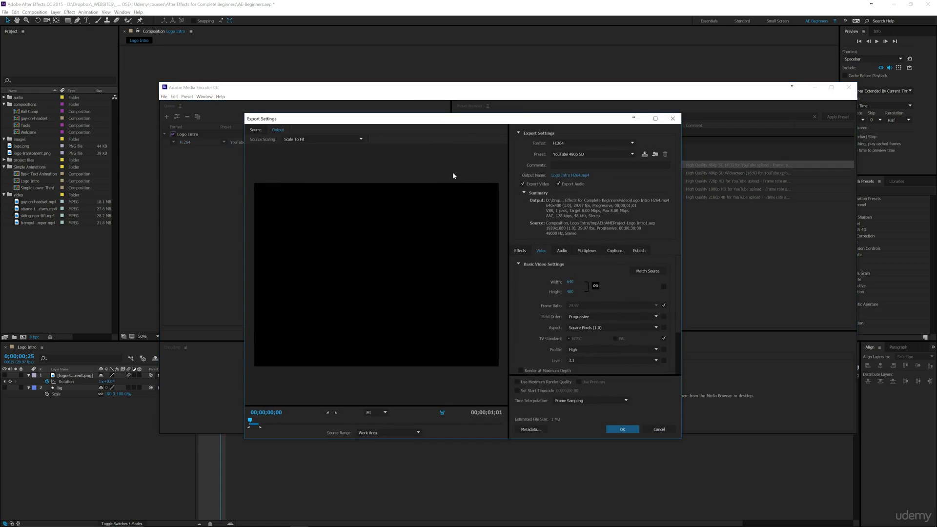
left_click(582, 155)
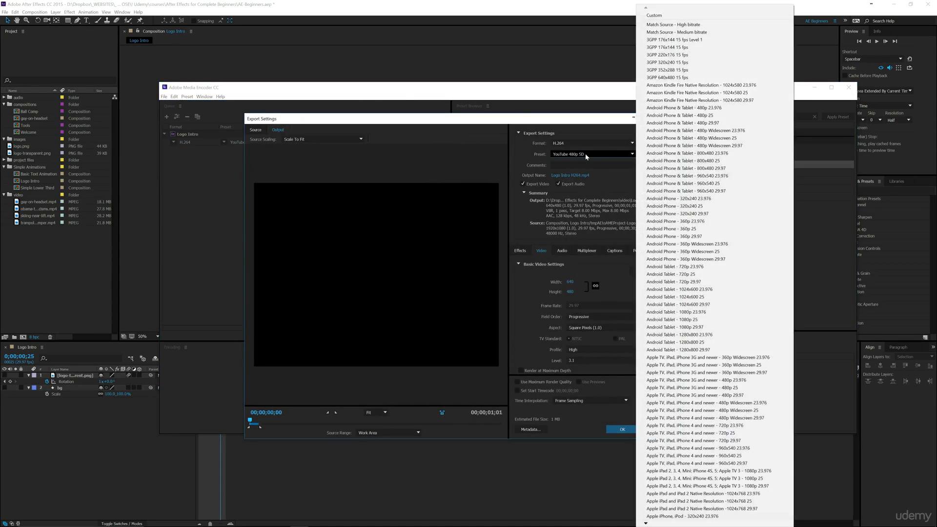
left_click(659, 24)
left_click(620, 429)
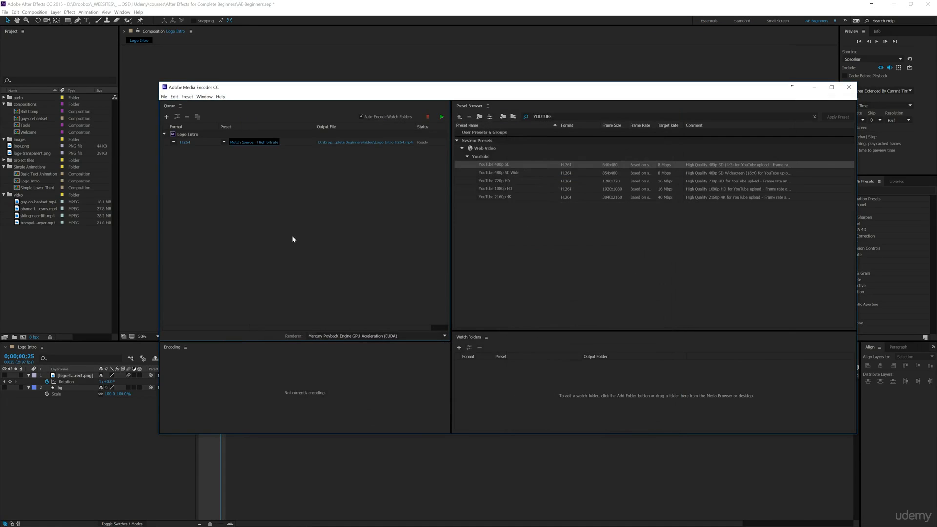
Try the Android Tablet - 1080p 29.97 preset on the queued output and return it to Match Source - High bitrate.
left_click(166, 116)
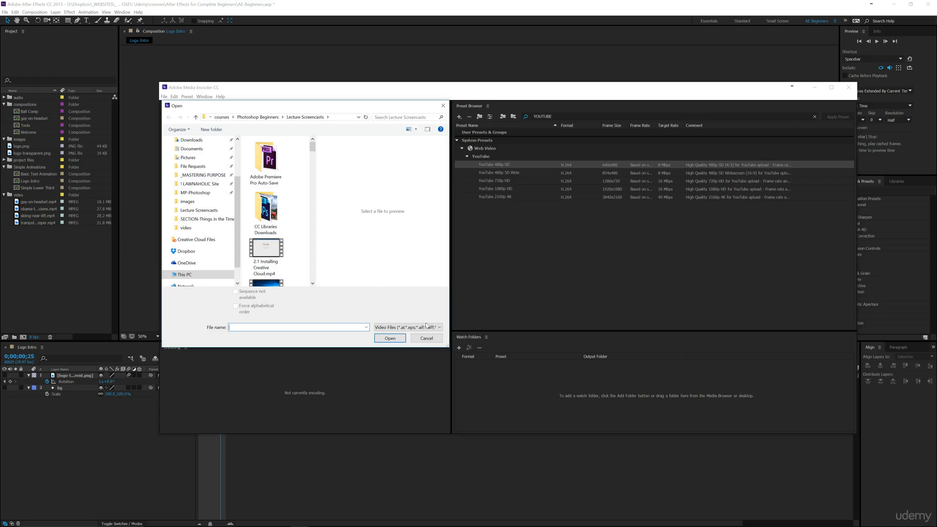
left_click(427, 340)
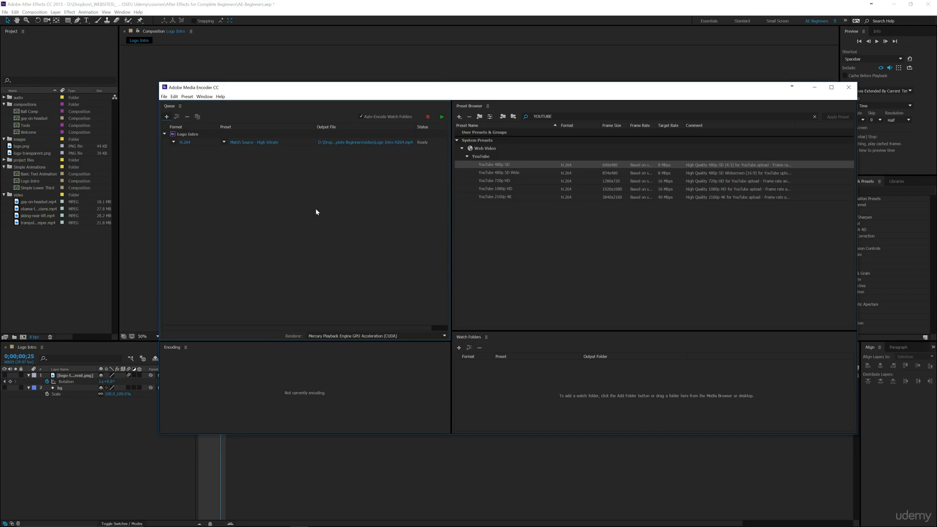
left_click(224, 143)
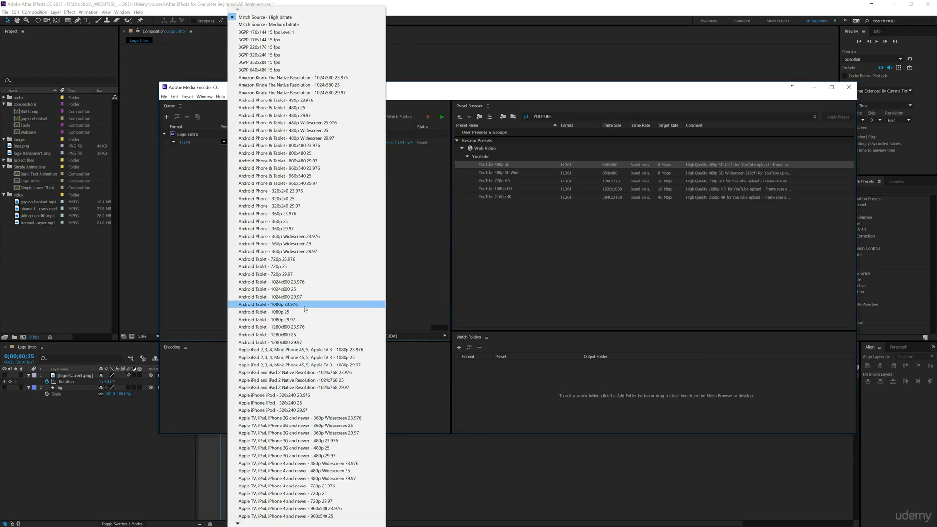
left_click(305, 319)
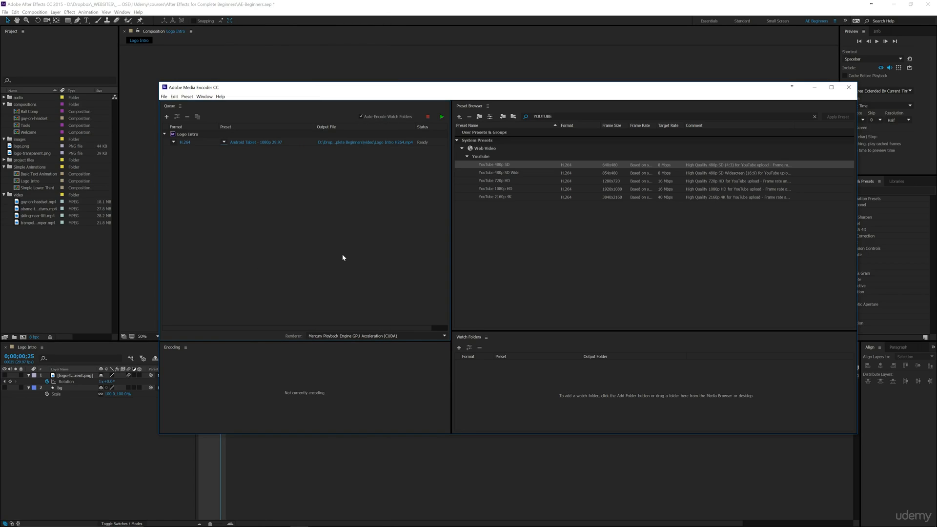
left_click(256, 142)
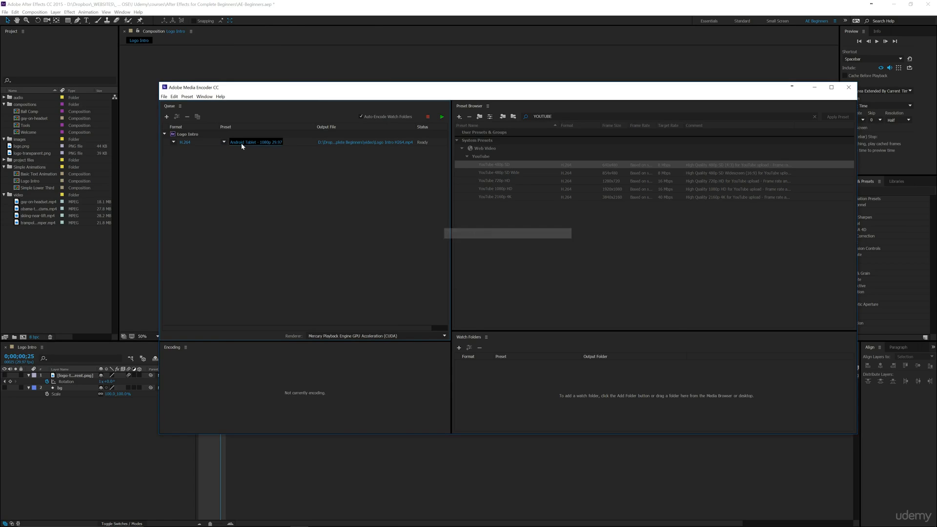
left_click(570, 155)
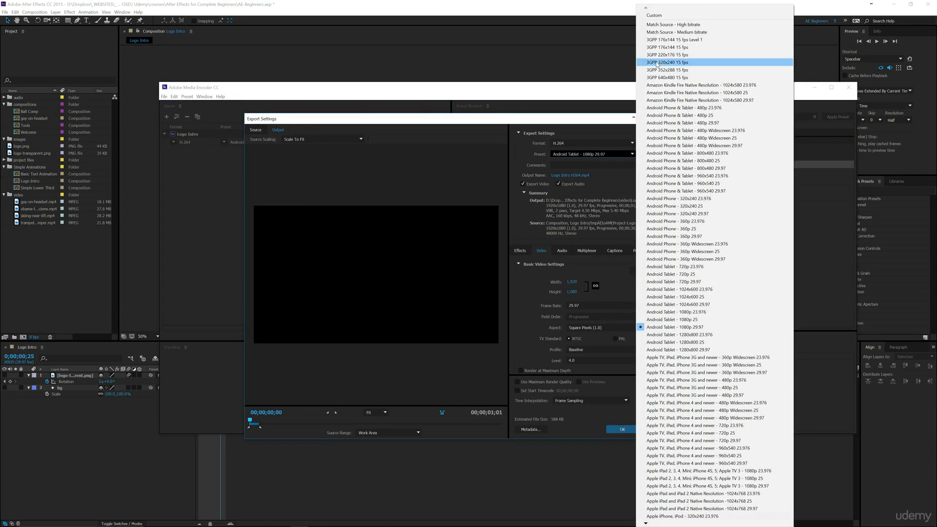
left_click(672, 25)
left_click(620, 430)
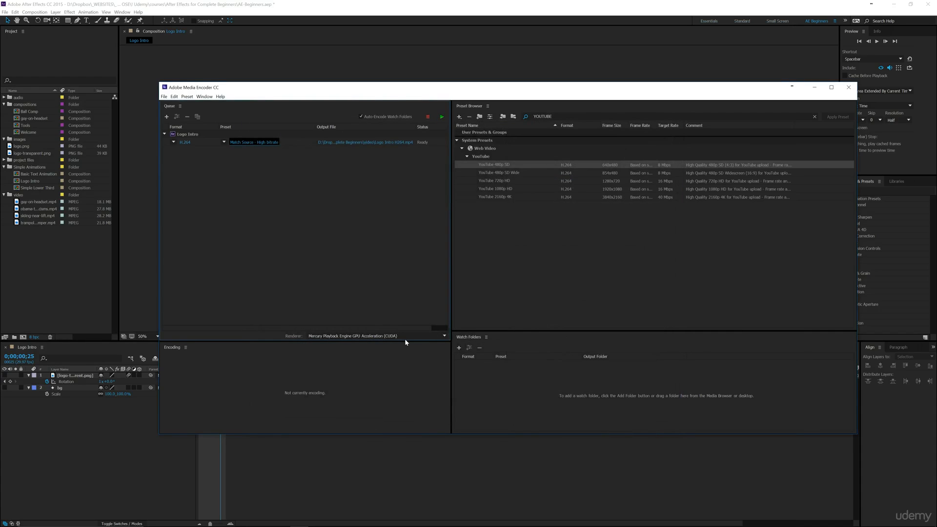
Switch the renderer to Mercury Playback Engine Software Only and back to GPU Acceleration (CUDA).
left_click(405, 336)
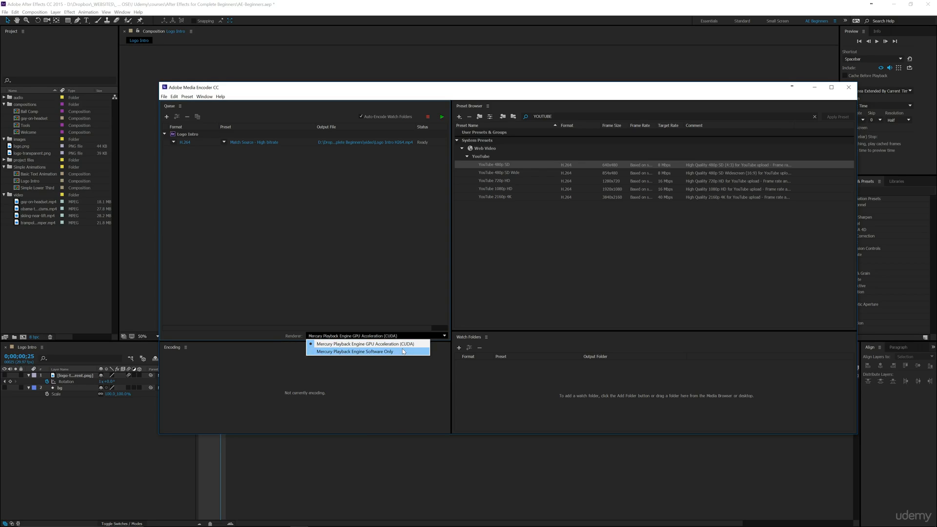
left_click(364, 352)
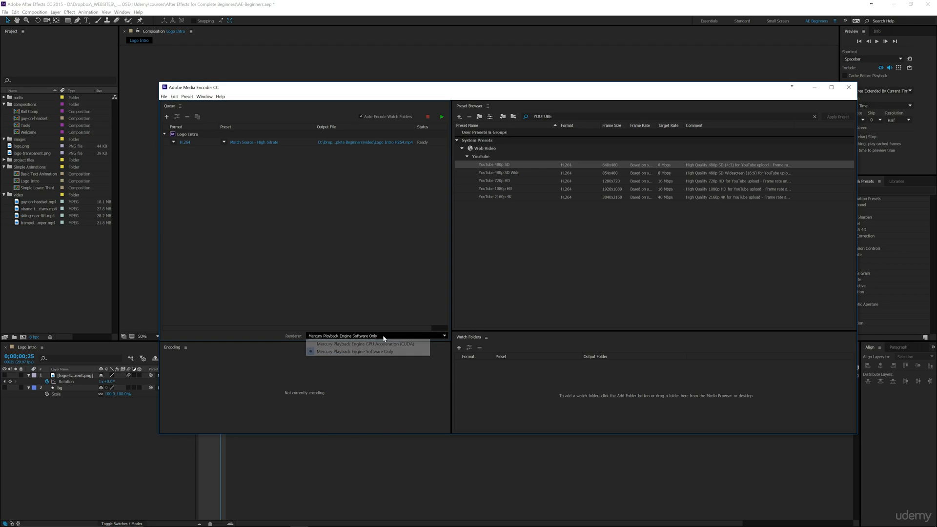
left_click(383, 336)
left_click(371, 344)
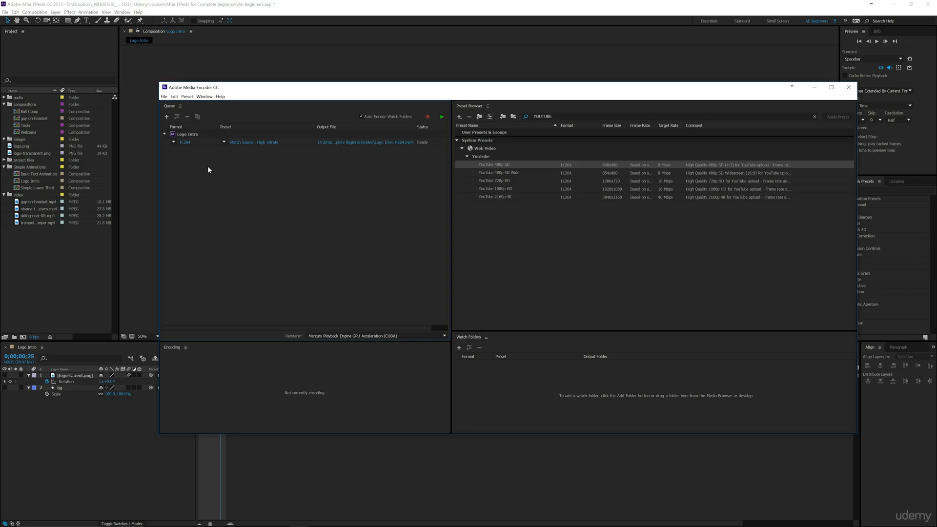
Duplicate the queued Logo Intro output and give the copy the Android Phone - 360p 25 preset.
left_click(198, 142)
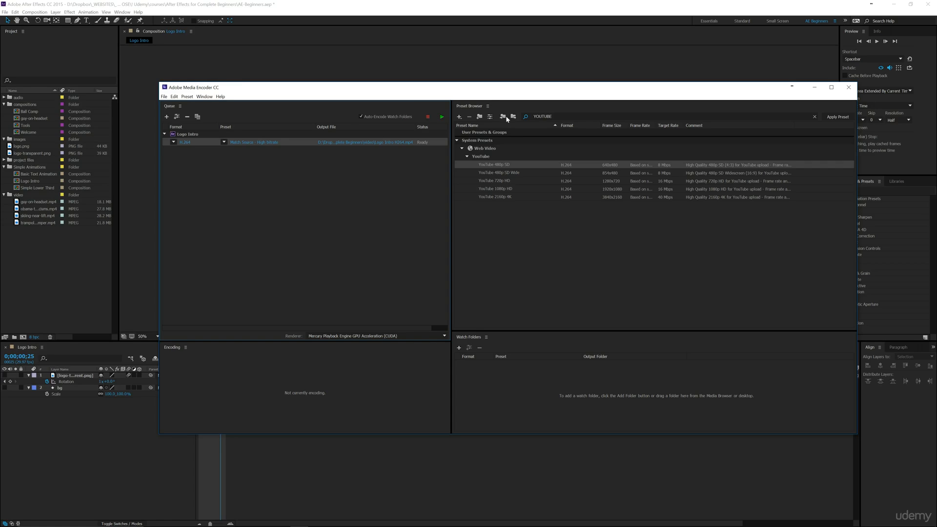
left_click(198, 118)
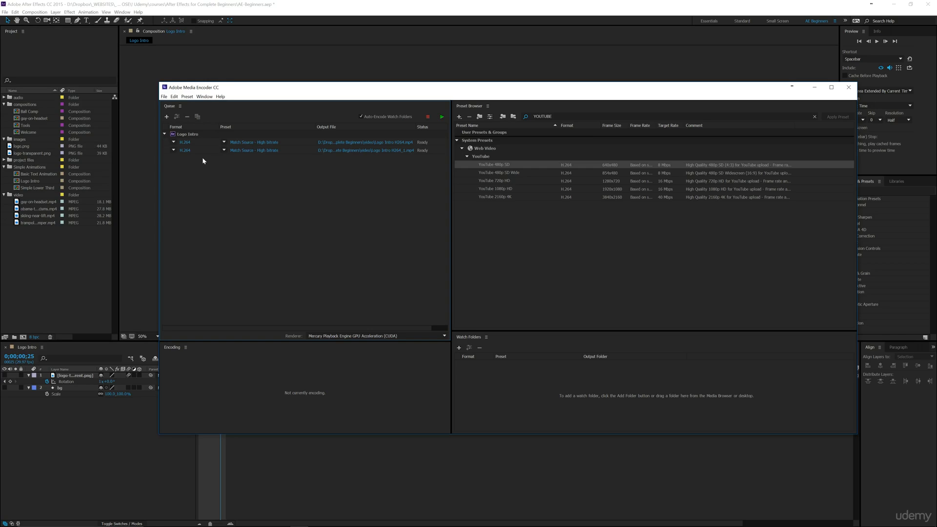
left_click(233, 150)
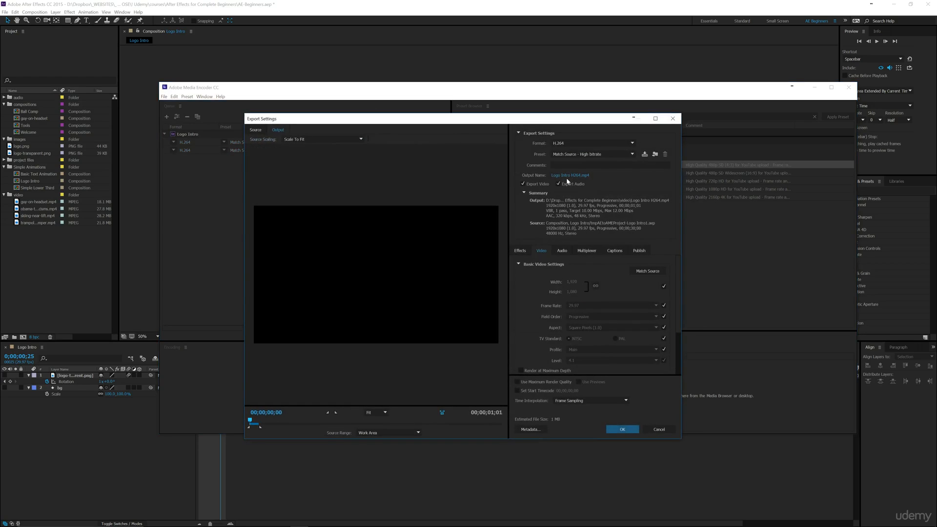
left_click(602, 154)
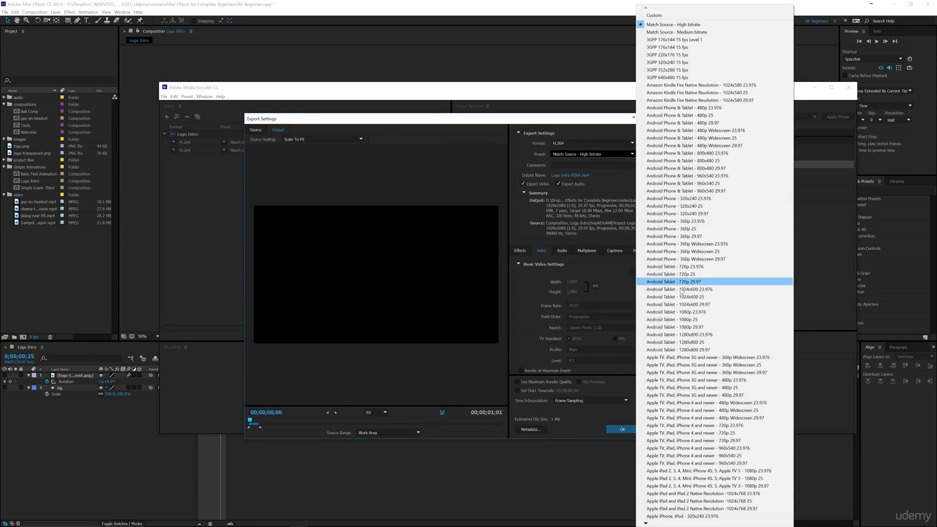
left_click(693, 229)
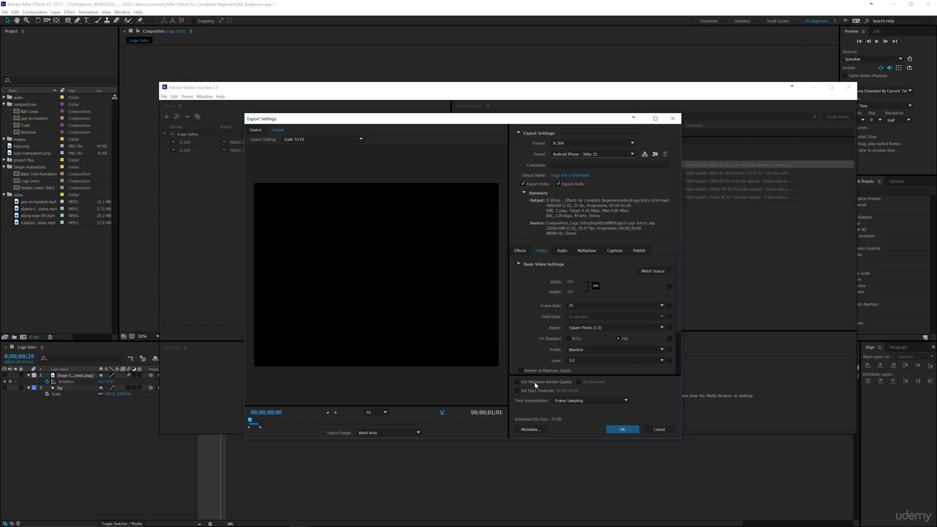
left_click(622, 429)
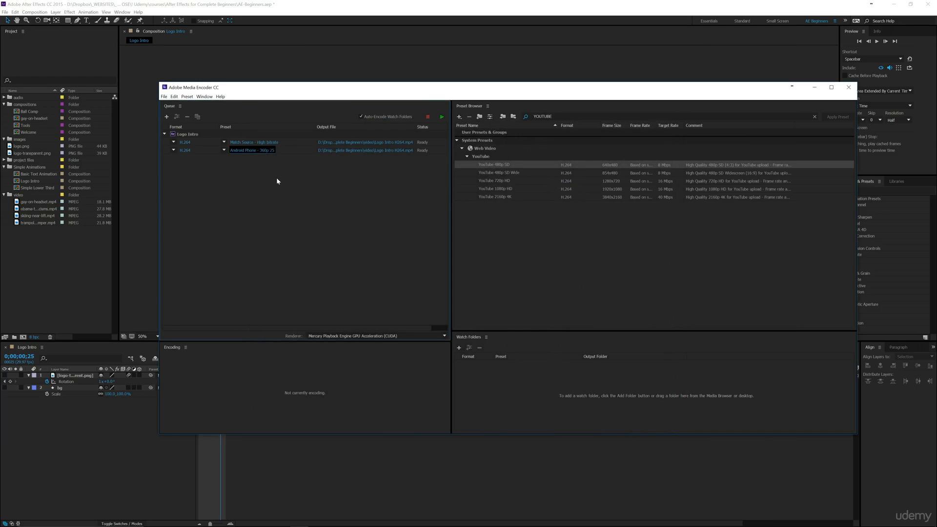
Duplicate the Match Source - High bitrate output again and set the new copy's preset to Android Tablet - 1080p 29.97.
left_click(206, 142)
left_click(198, 117)
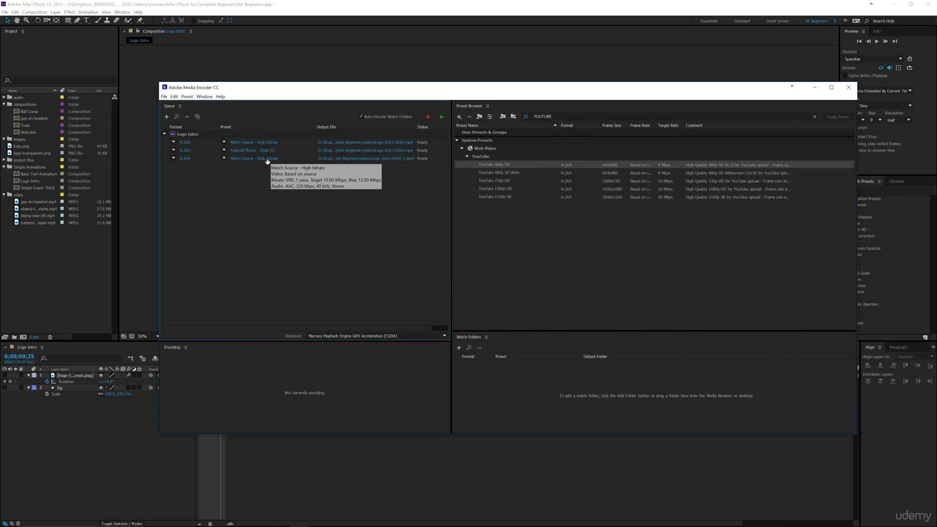
left_click(223, 159)
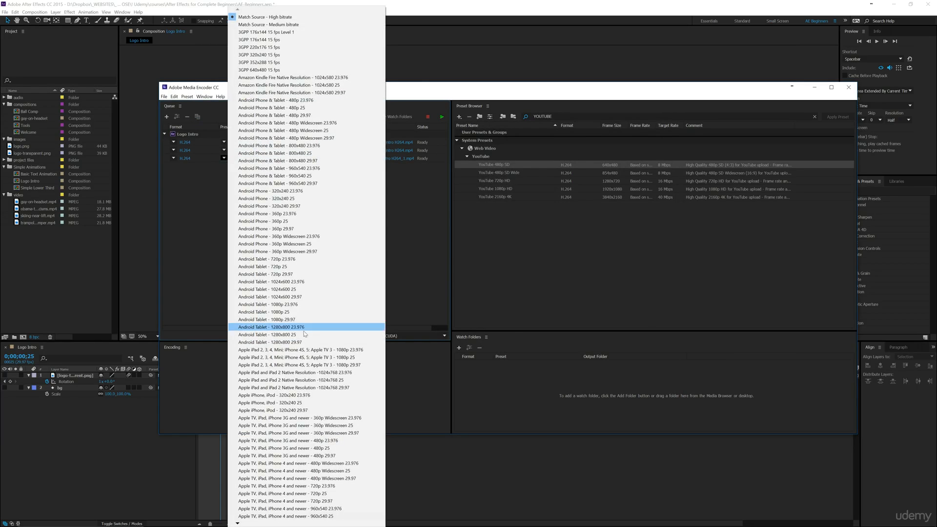
left_click(298, 320)
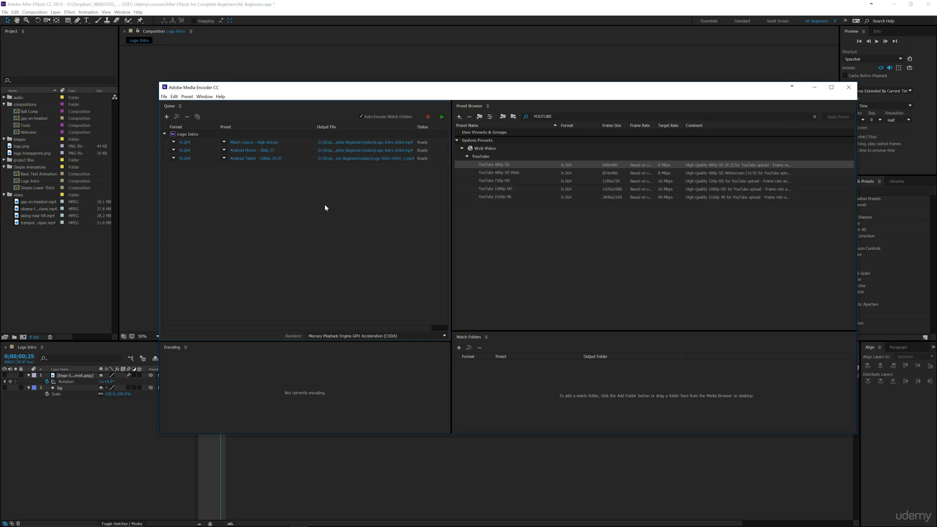
Remove the two duplicated Android outputs from the queue, keeping only the Match Source - High bitrate output.
left_click(211, 150)
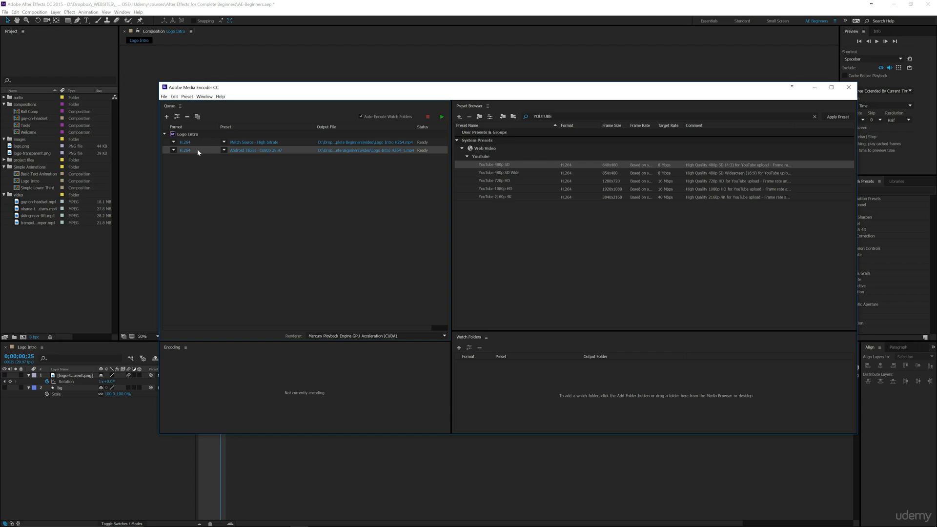
left_click(185, 117)
left_click(179, 106)
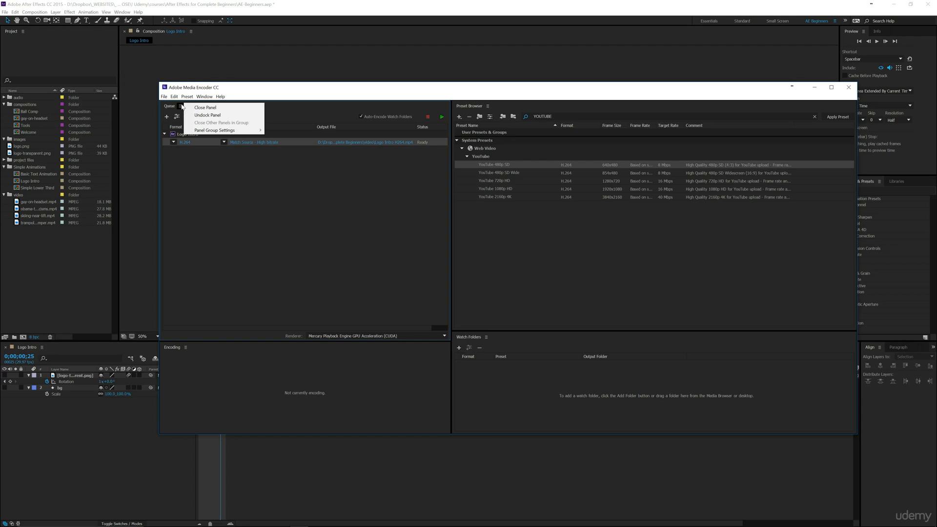
left_click(239, 171)
left_click(187, 96)
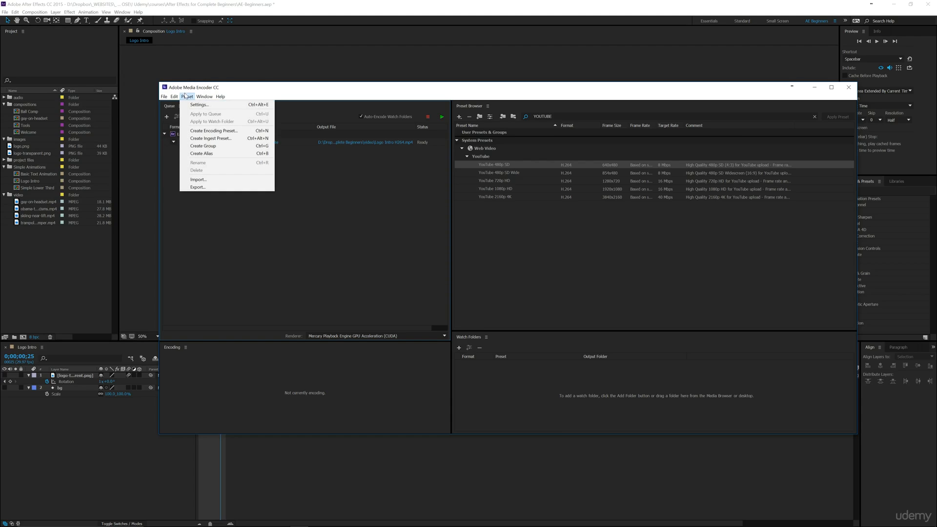
mouse_move(187, 96)
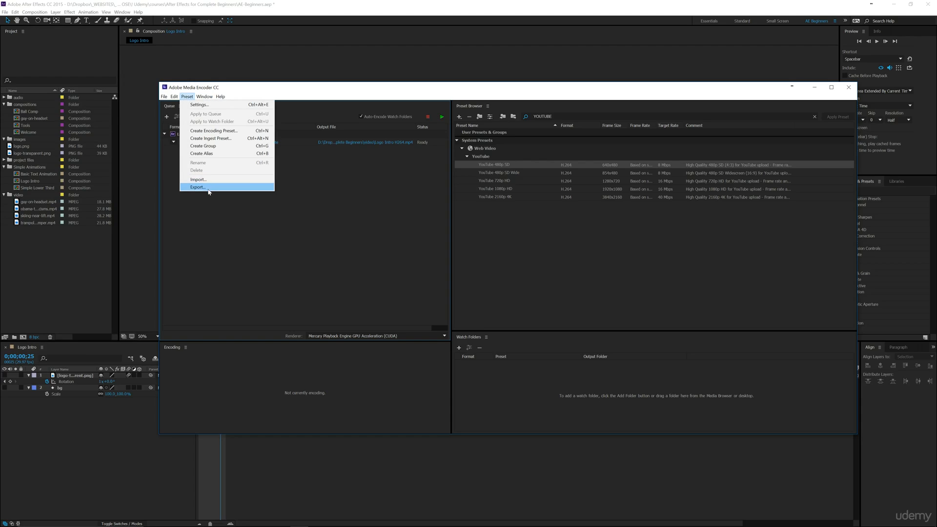
left_click(243, 235)
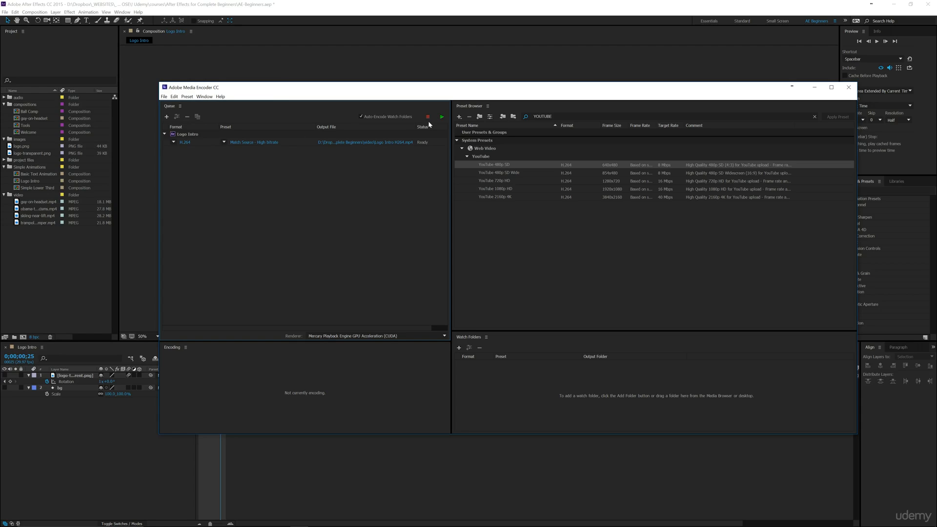
Start encoding the queued Logo Intro output in Adobe Media Encoder and switch back to After Effects.
left_click(443, 117)
left_click(90, 287)
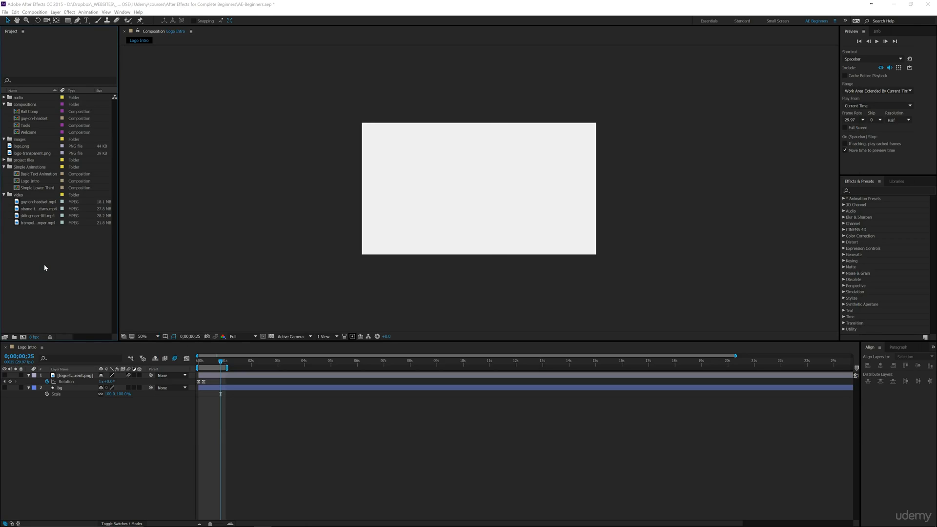
Import the rendered Logo Intro H264.mp4 from the video folder into the project as footage, and leave it deselected.
double_click(44, 264)
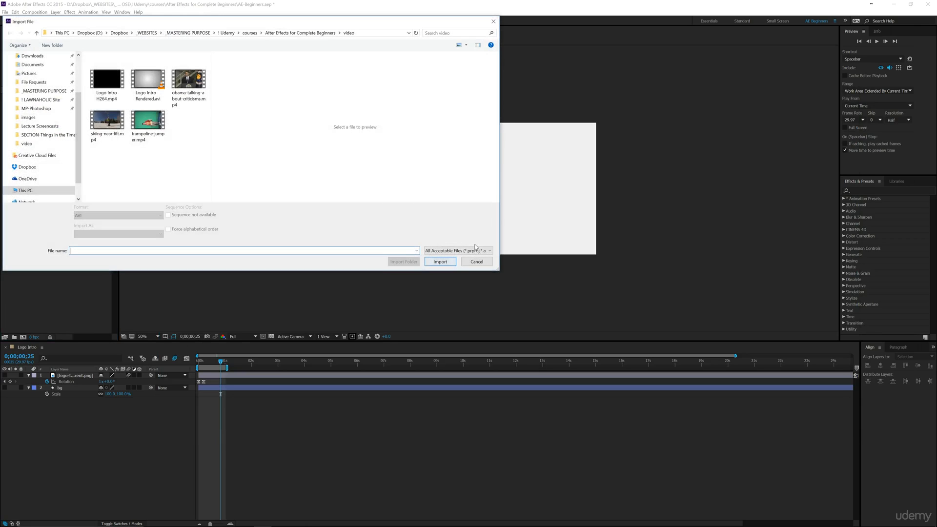
left_click(106, 66)
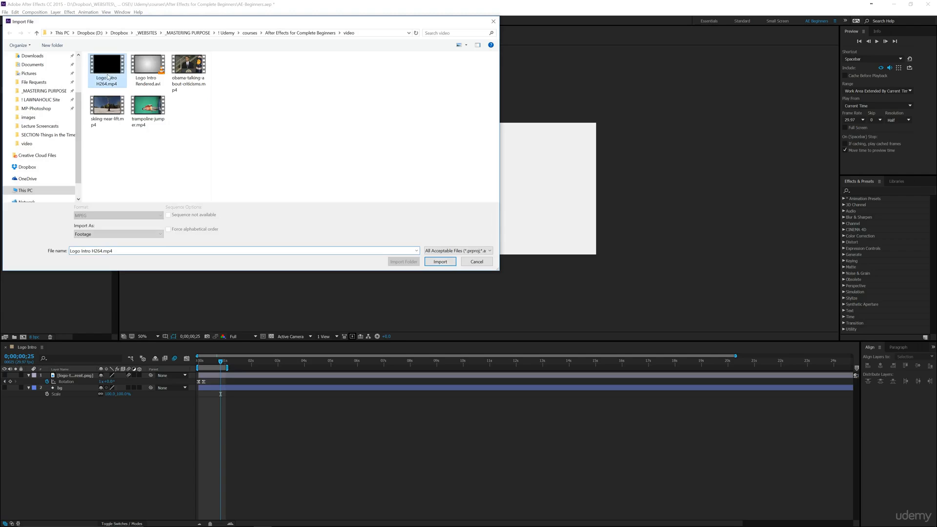
left_click(440, 261)
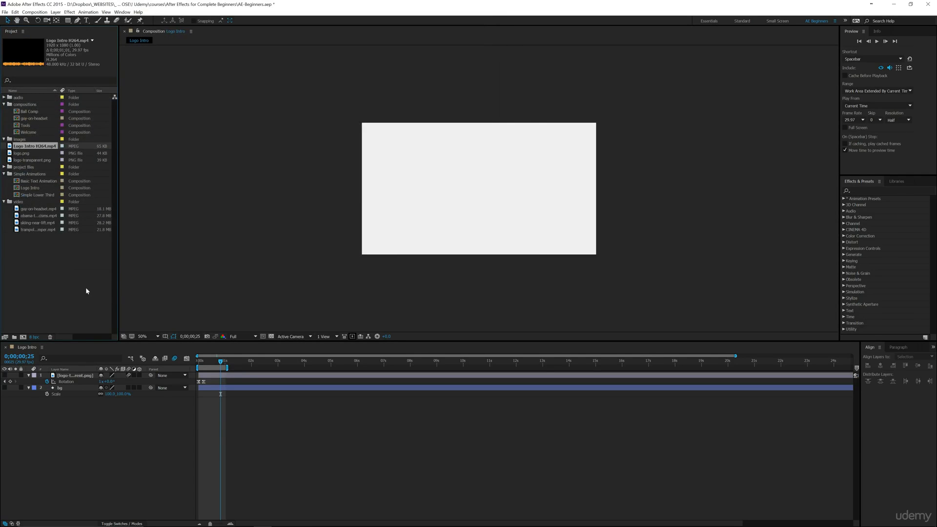
left_click(76, 260)
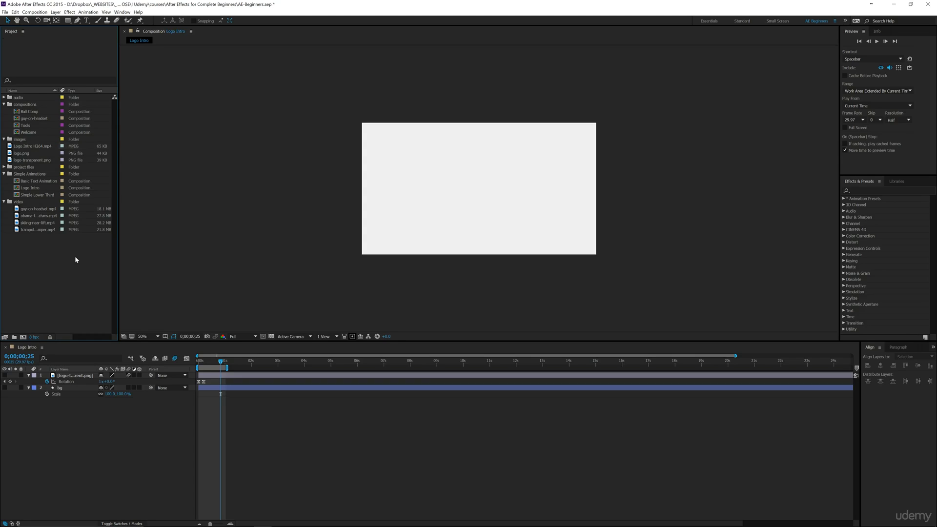